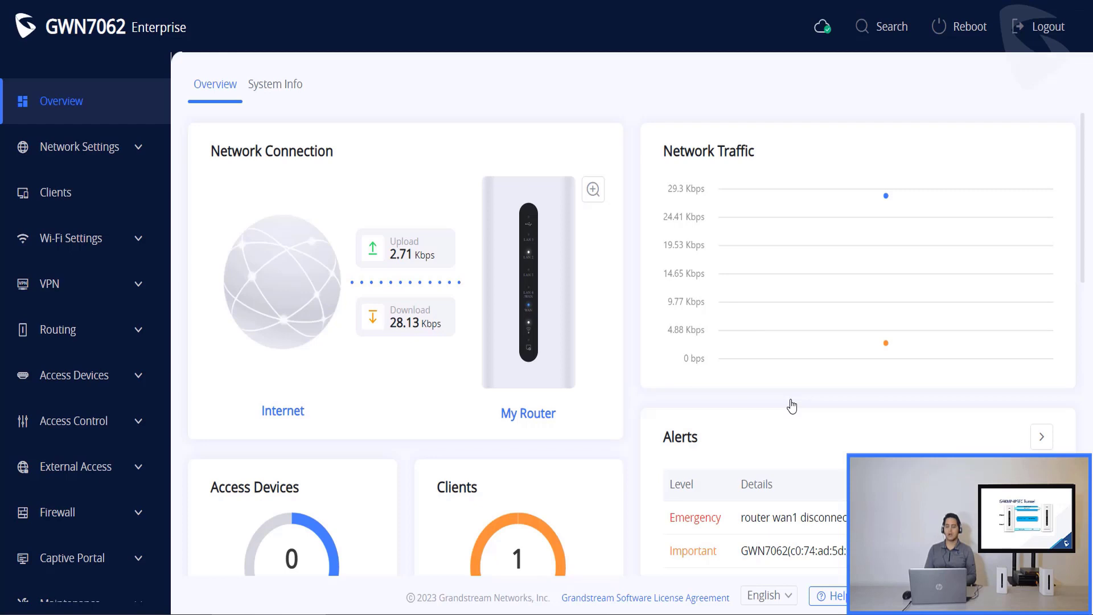
- Check the router's system info and the Default LAN VLAN's 192.168.80.1 /24 subnet
click(278, 86)
scroll(514, 315, down, 3)
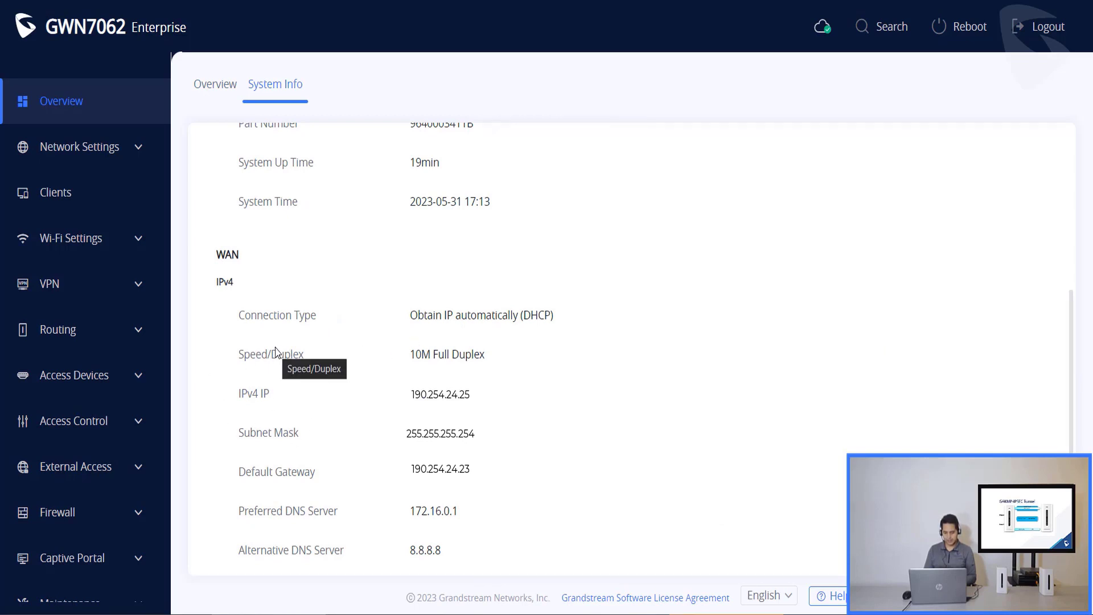
click(86, 146)
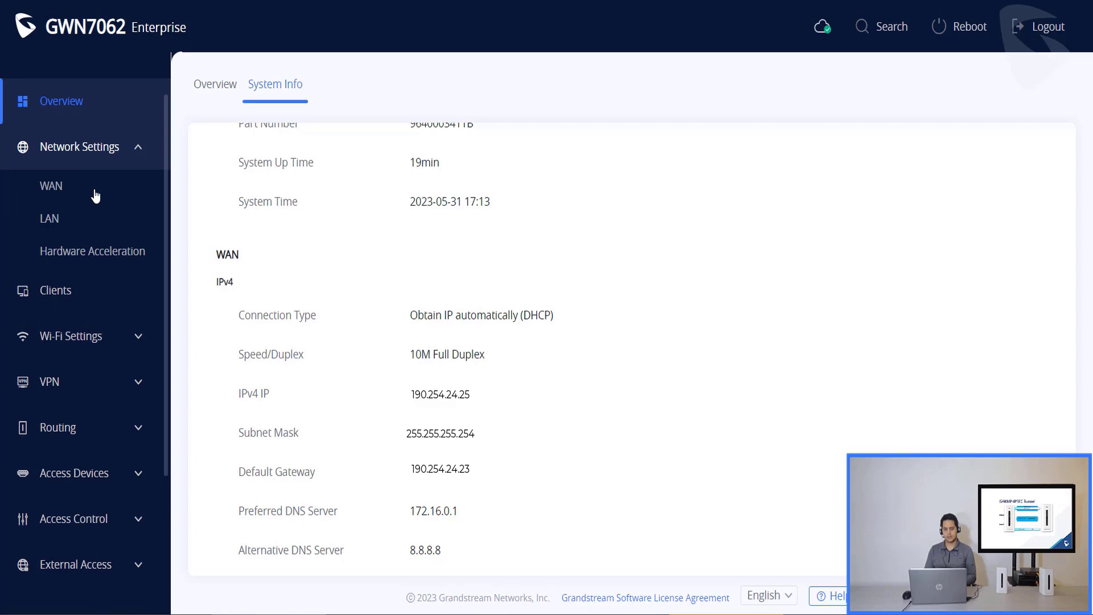
click(94, 232)
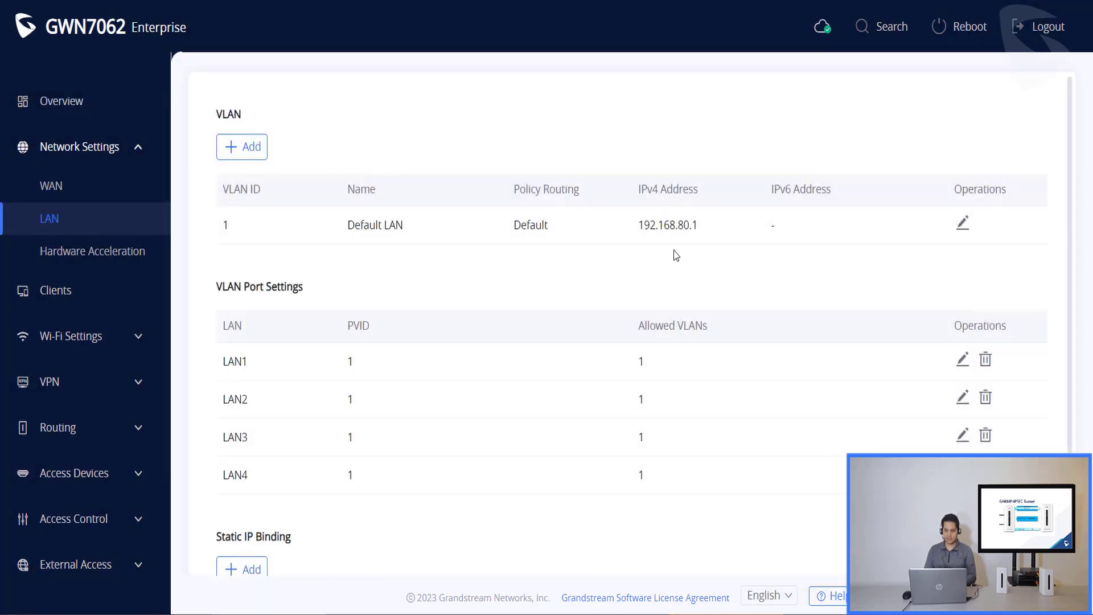
click(966, 228)
click(597, 376)
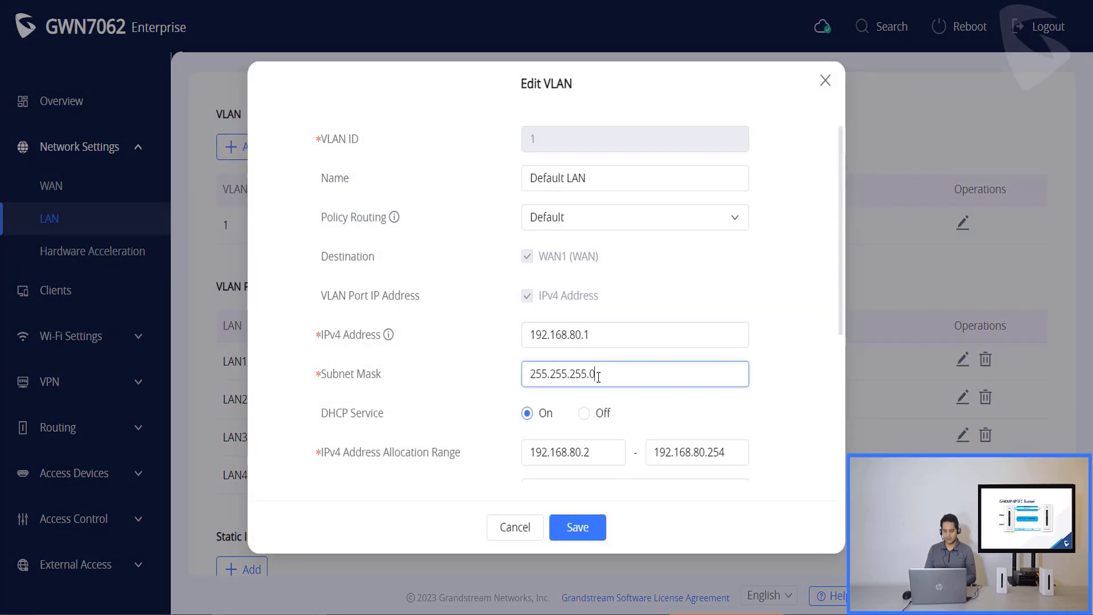
- Close the VLAN settings unchanged and go to the empty VPN Clients list
click(824, 81)
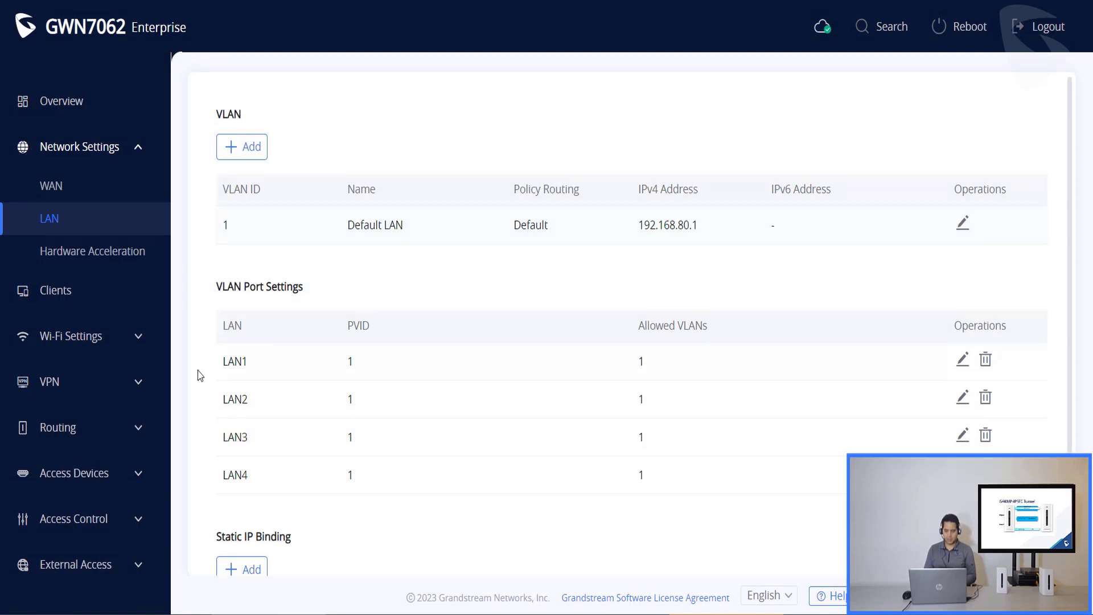
click(140, 384)
click(107, 422)
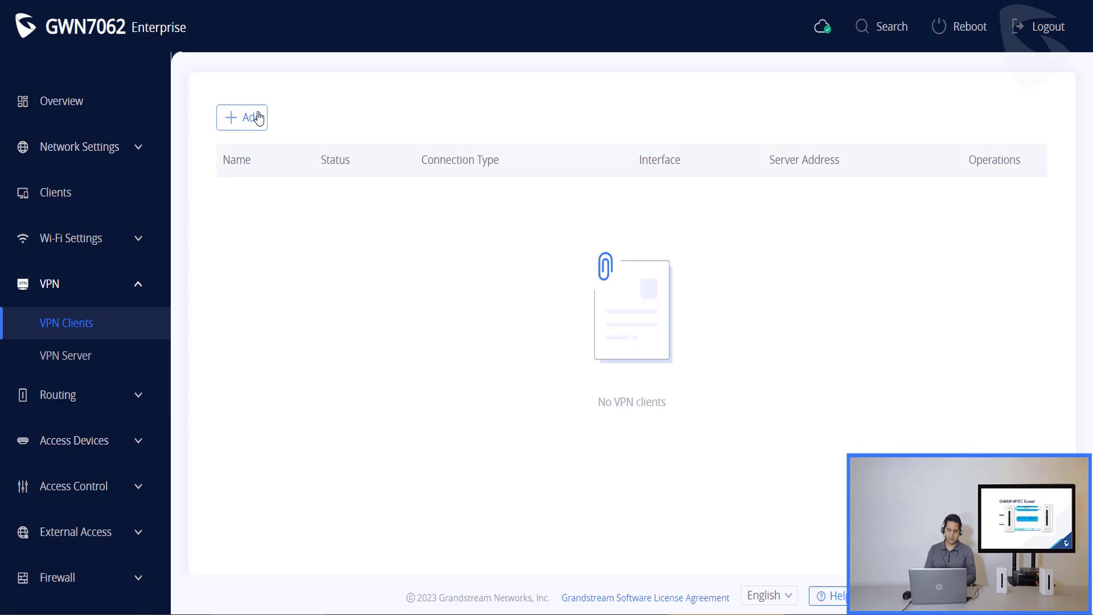
- Add a new VPN client named Grandstream
click(258, 117)
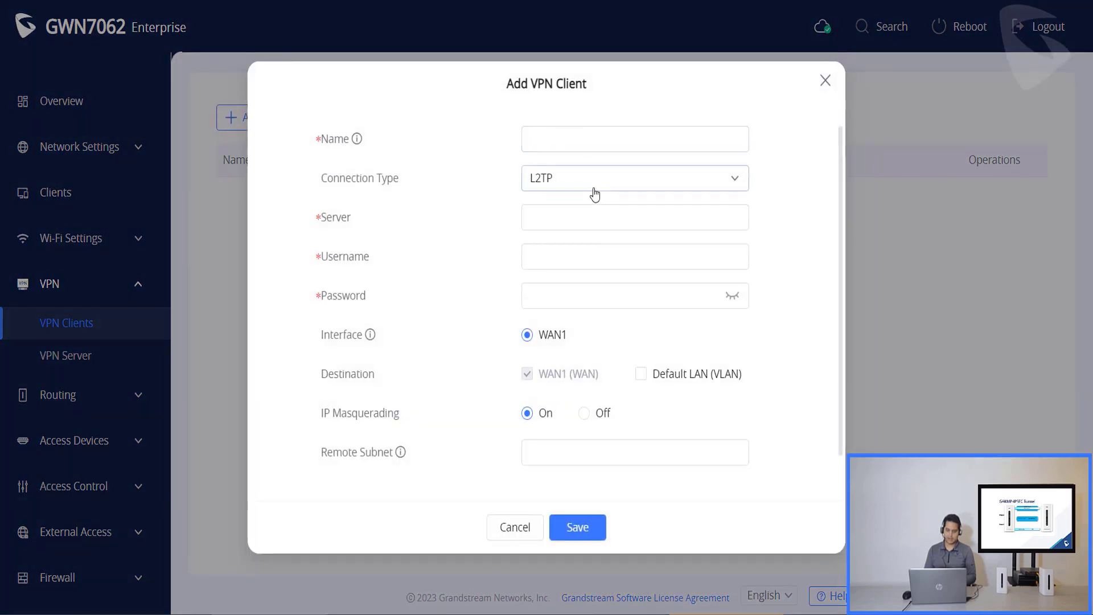
click(594, 193)
click(581, 237)
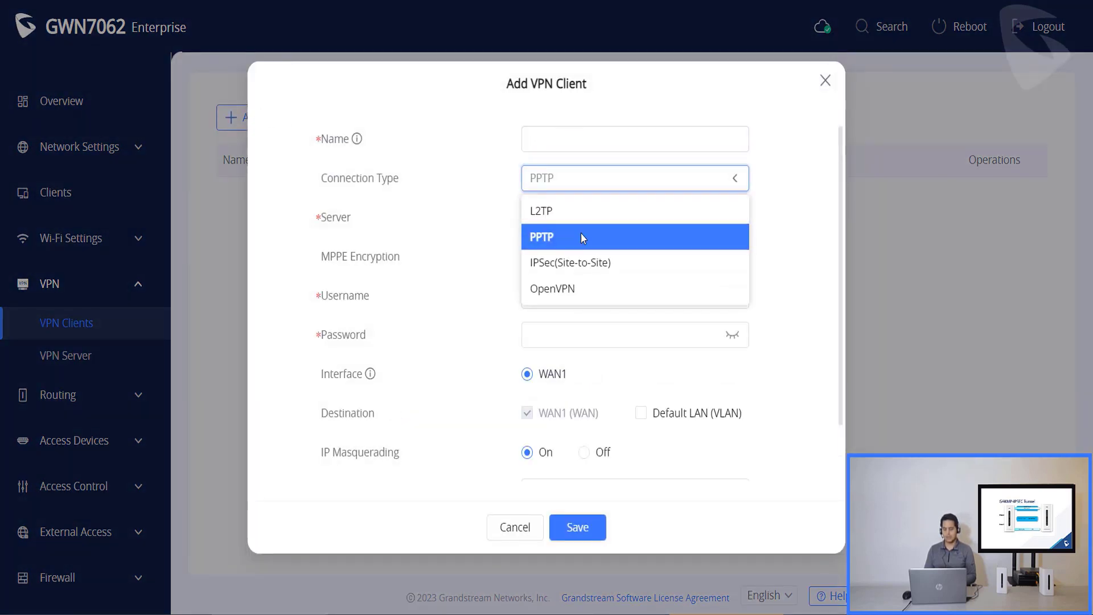
click(582, 129)
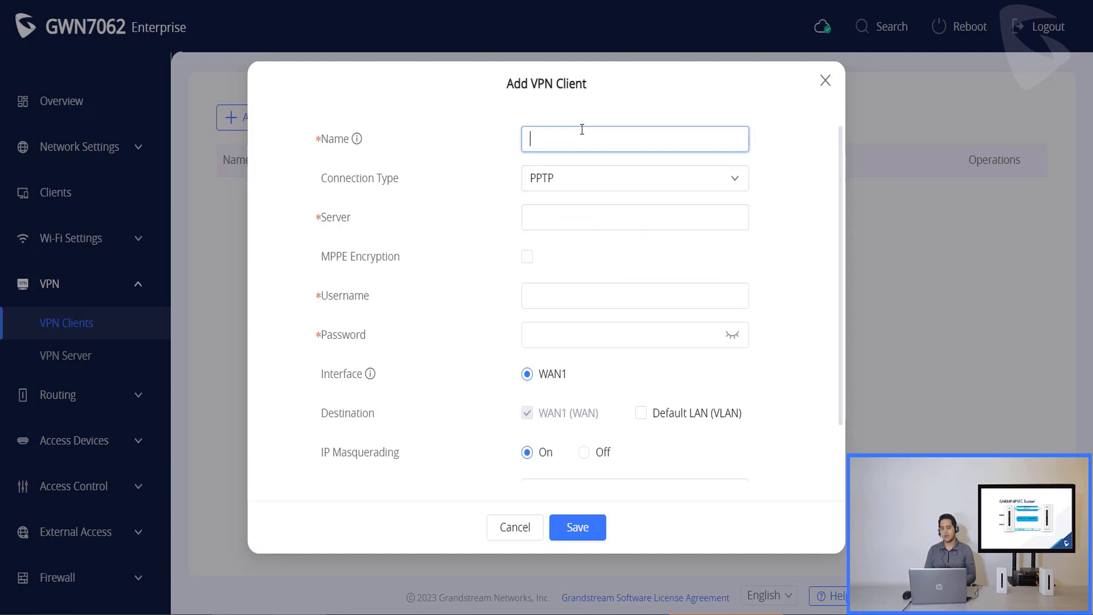
text(Grandstre)
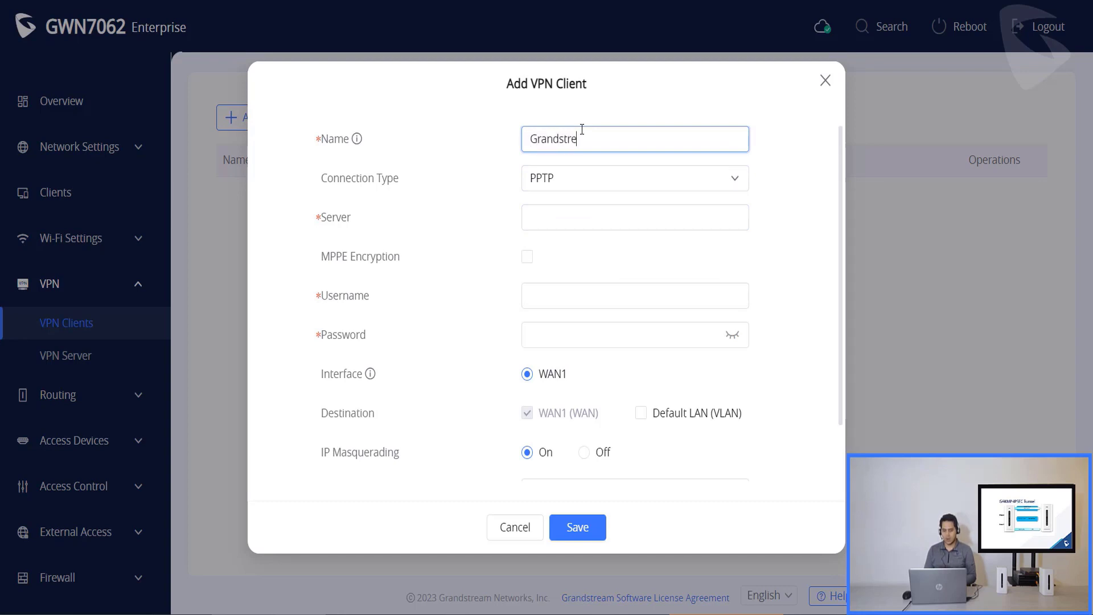
text(am)
- Set its connection type to IPSec(Site-to-Site) and enter remote server 190.254.25.24
click(642, 179)
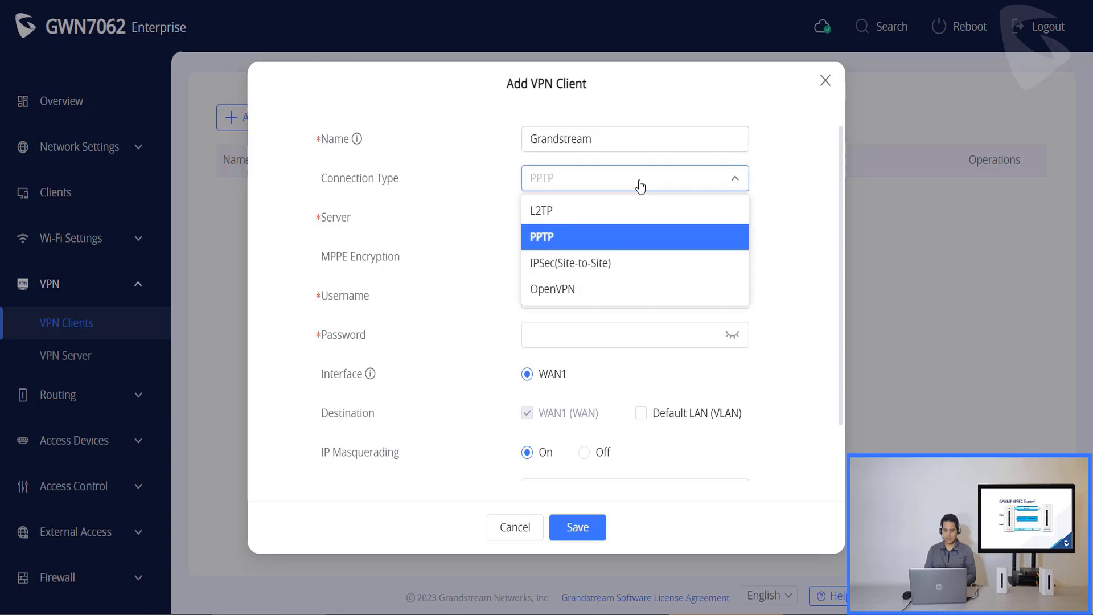
click(616, 272)
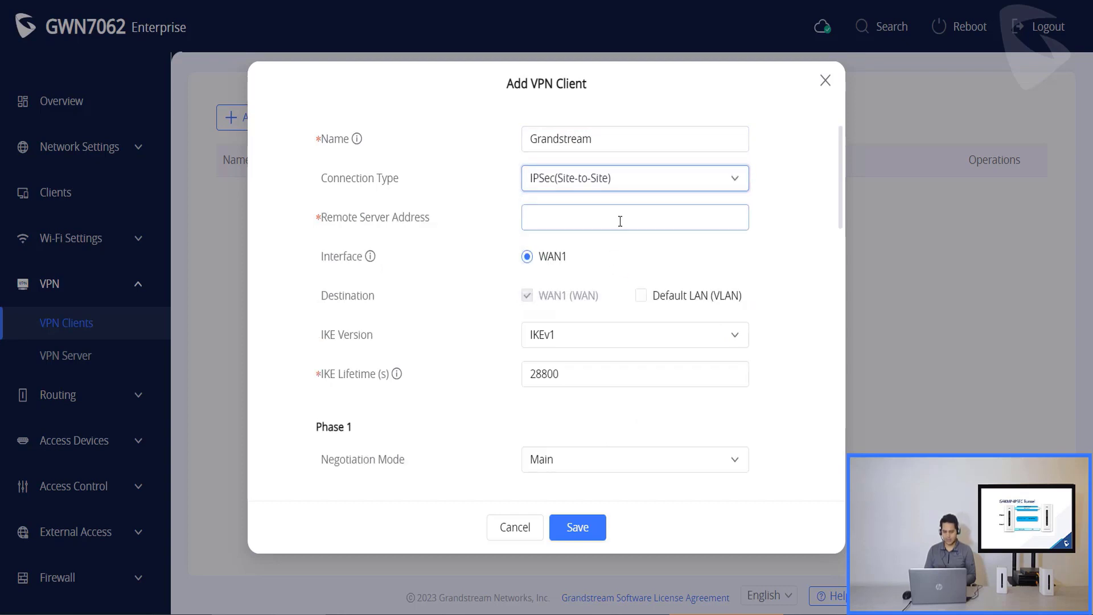
click(629, 222)
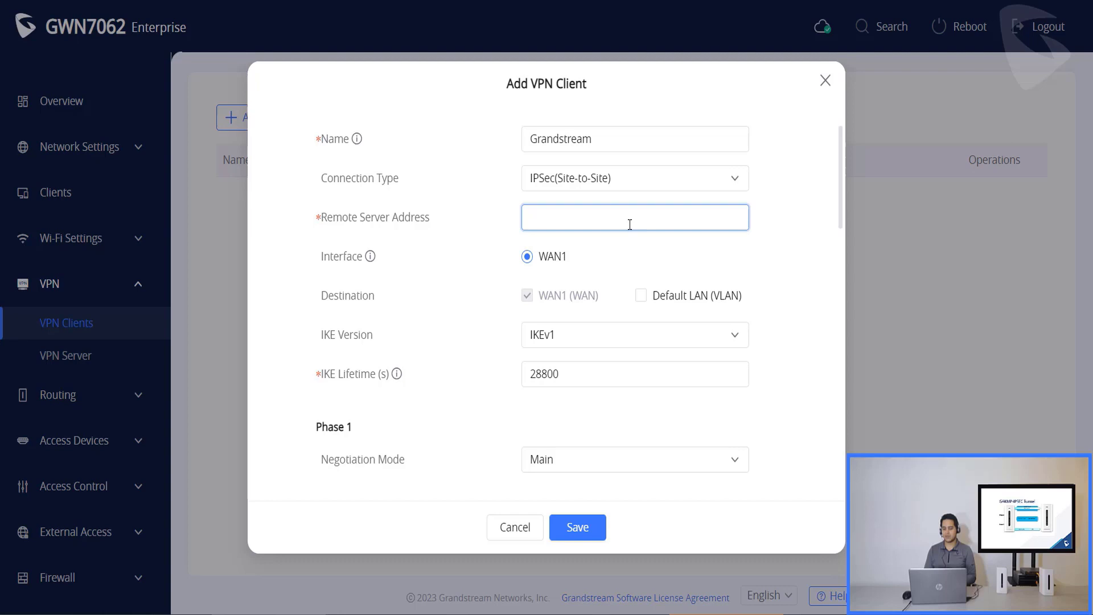
text(190)
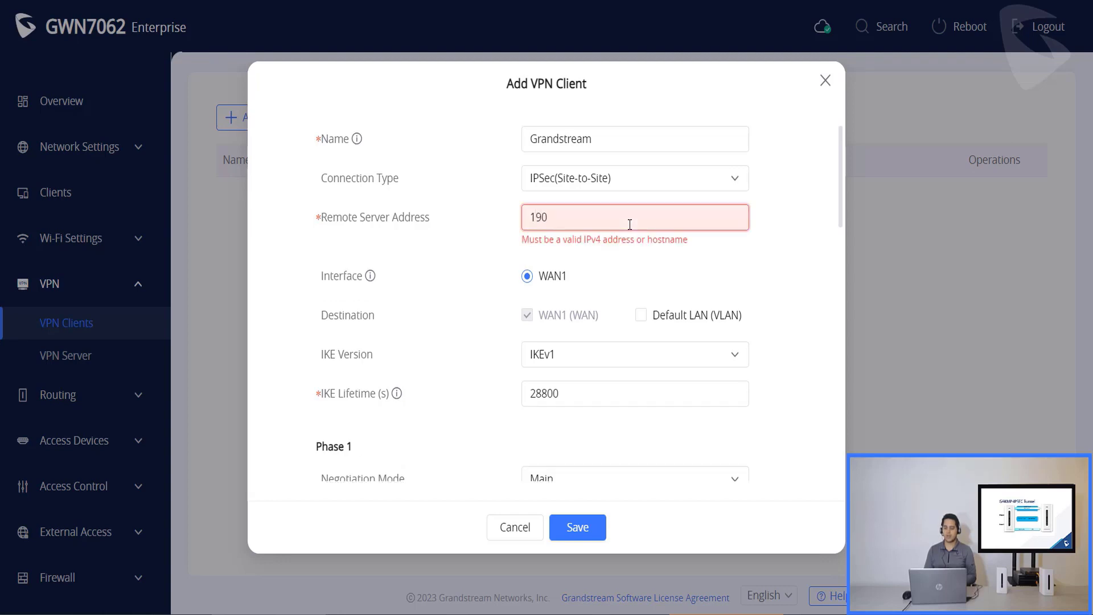
text(.254.25)
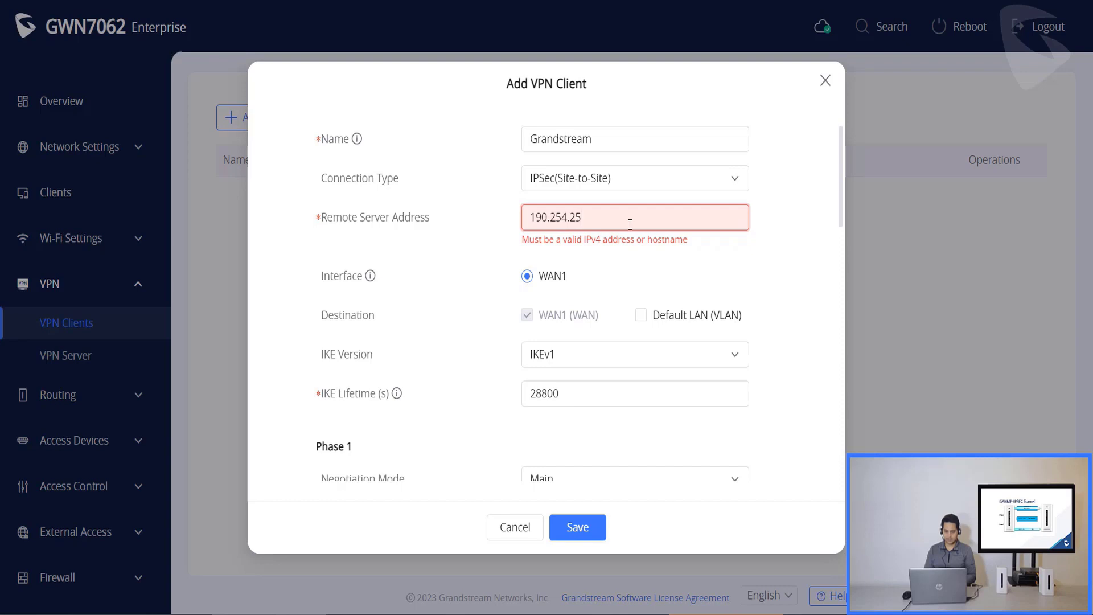
text(.24)
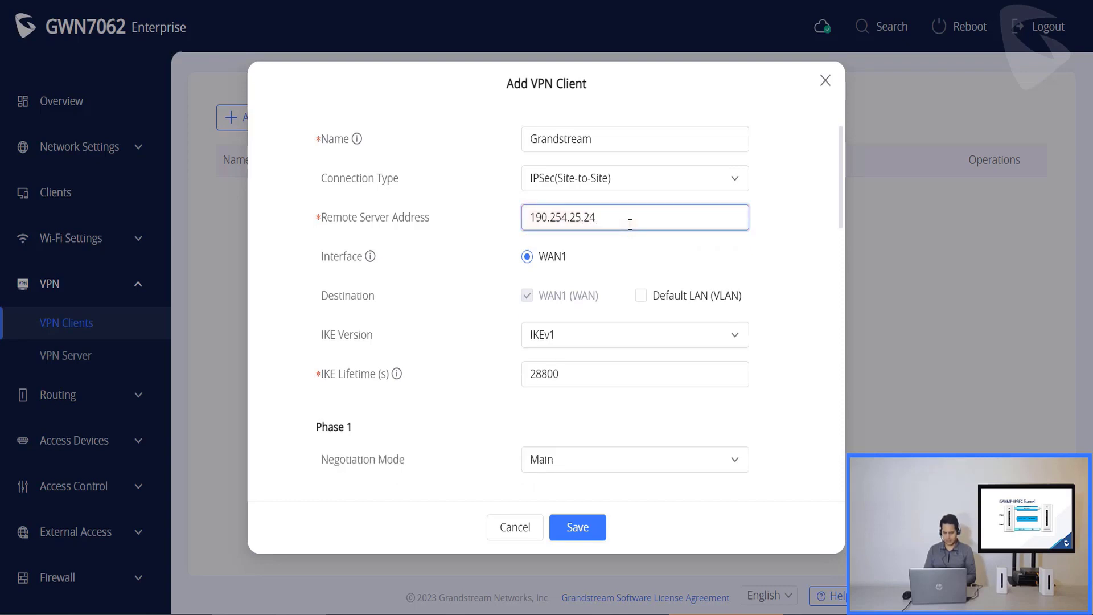
- Include Default LAN as a destination, select IKEv2, and enter the pre-shared key
click(642, 296)
click(642, 330)
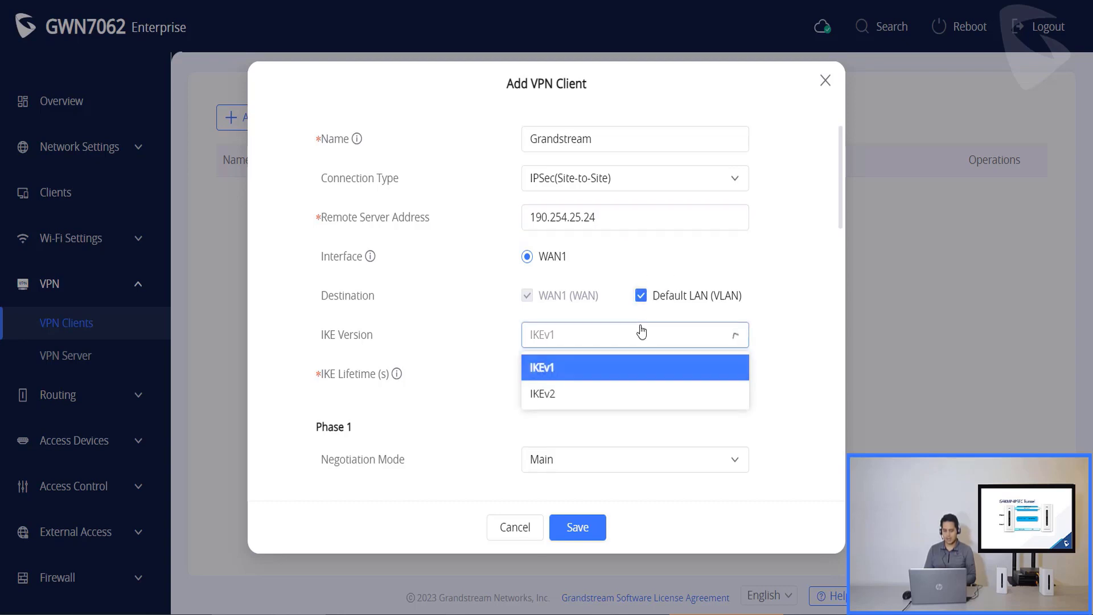
click(552, 401)
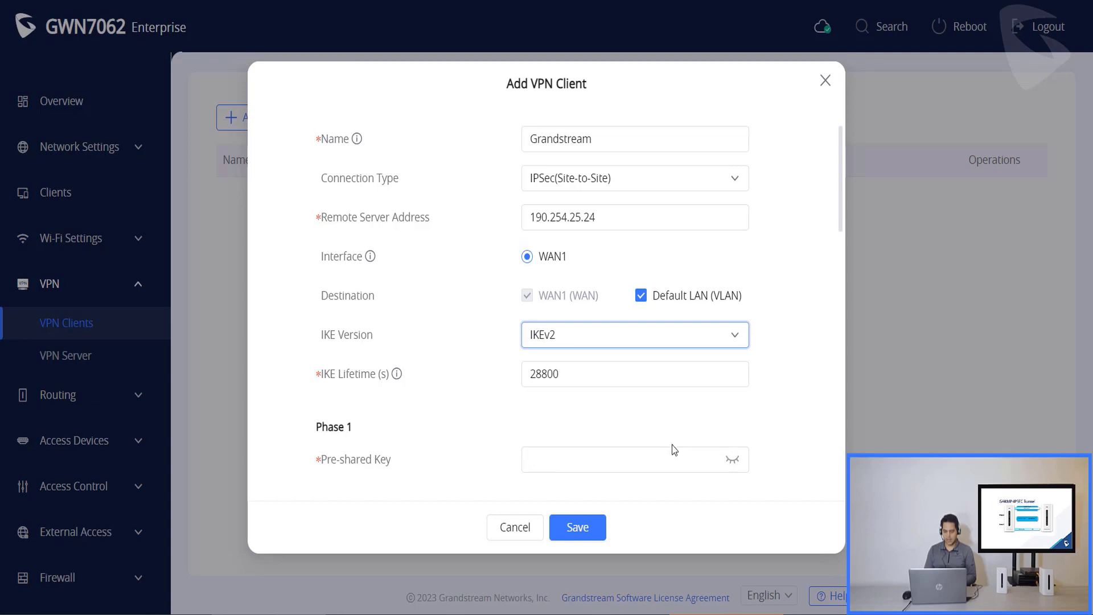
click(728, 458)
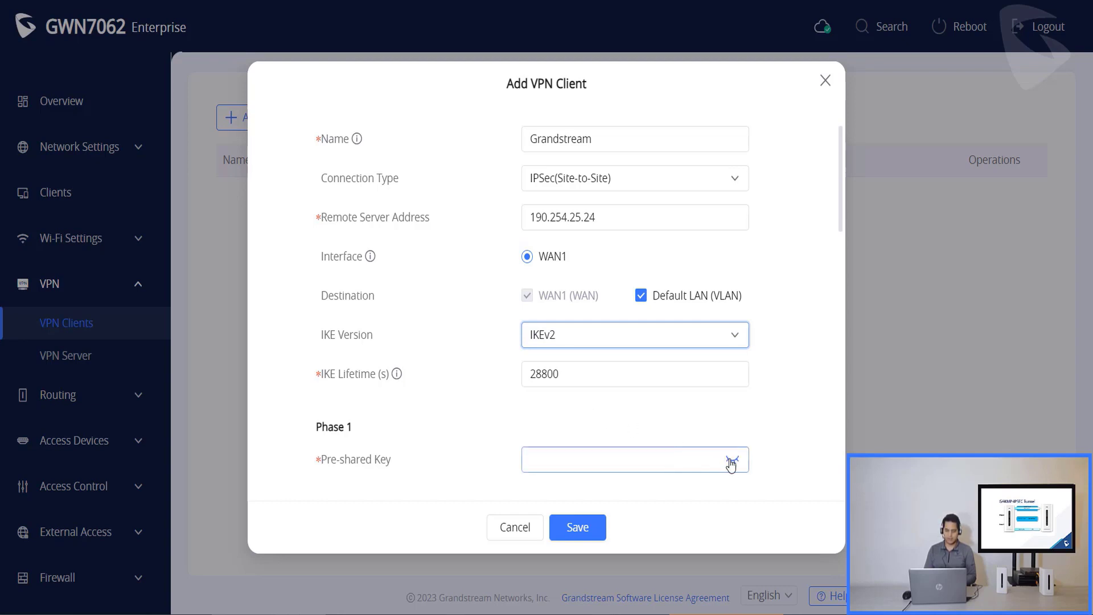
click(669, 460)
text(adm)
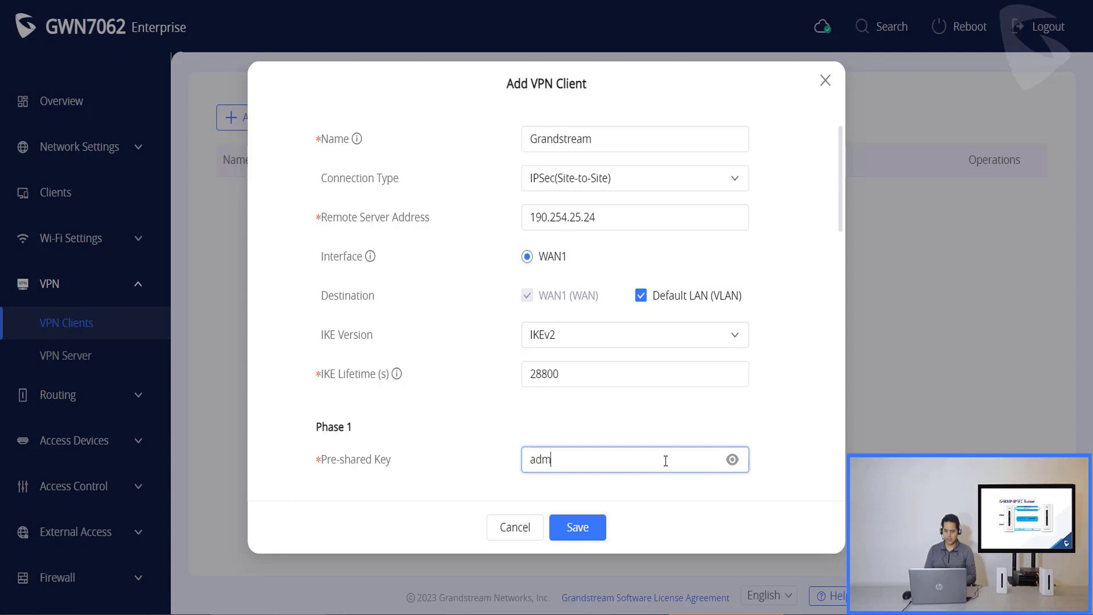
text(in123)
- Set the DH group to Group21
scroll(628, 411, down, 3)
scroll(627, 411, down, 2)
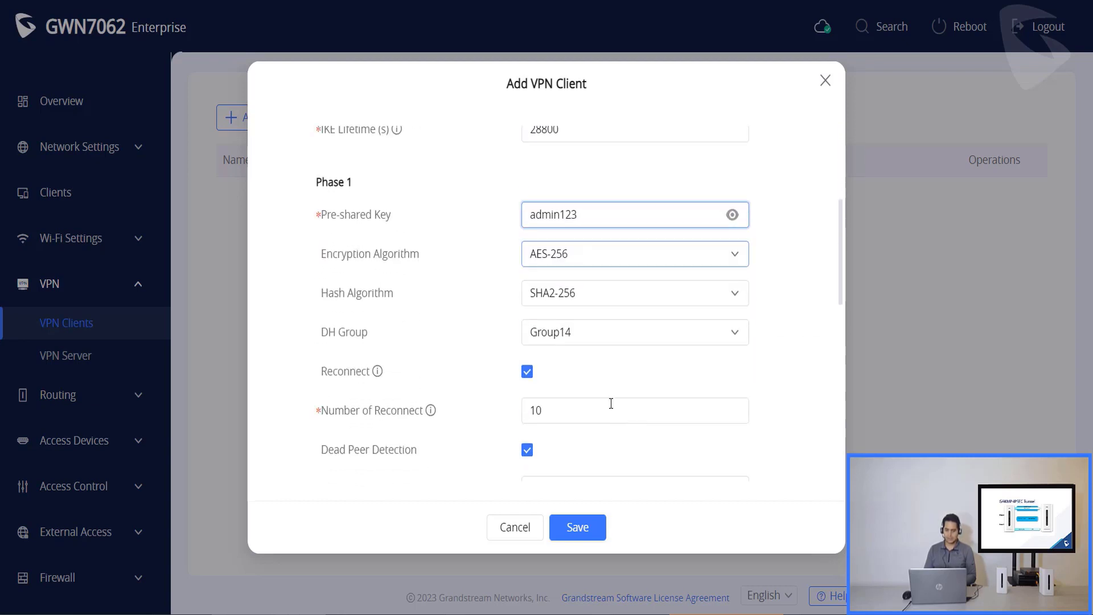
click(618, 334)
click(615, 299)
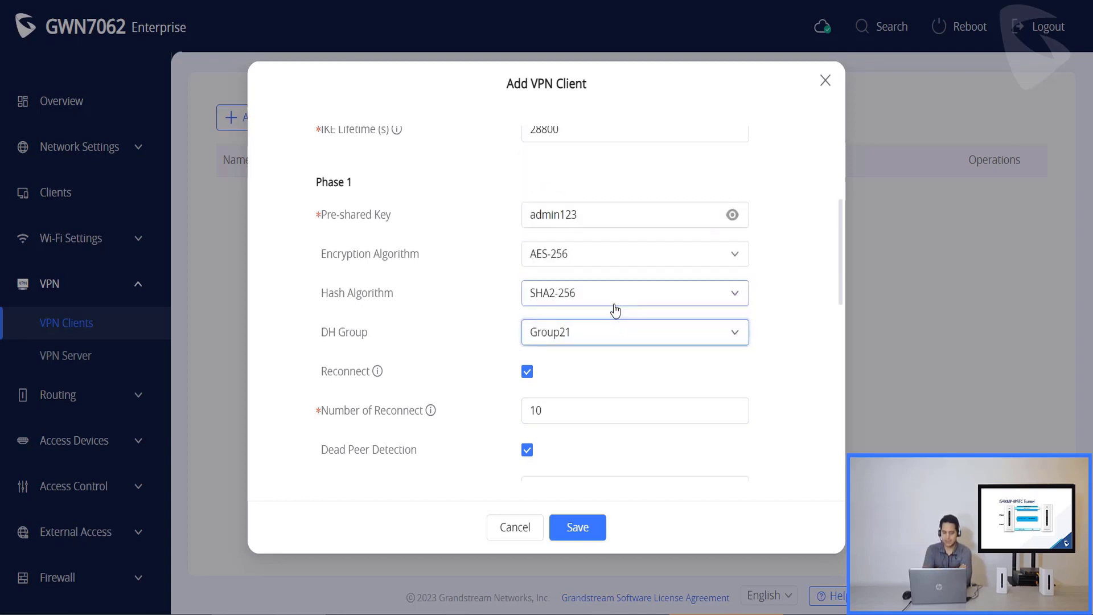
scroll(616, 310, down, 3)
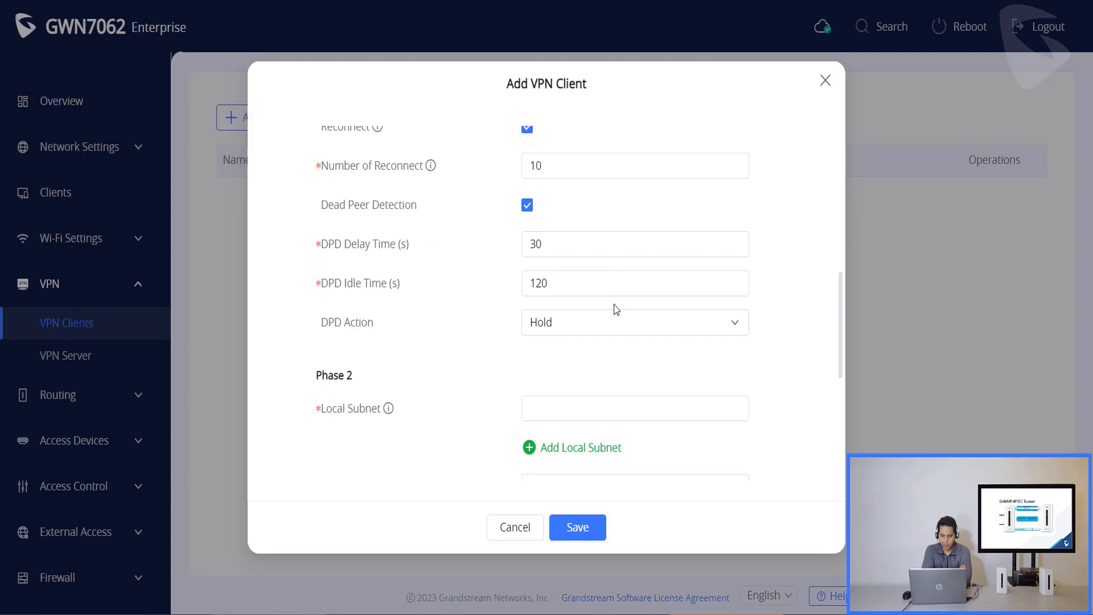
- Enter Phase 2 local subnet 192.168.80.0/24 and local source IP 192.168.80.1
scroll(615, 310, down, 1)
click(613, 327)
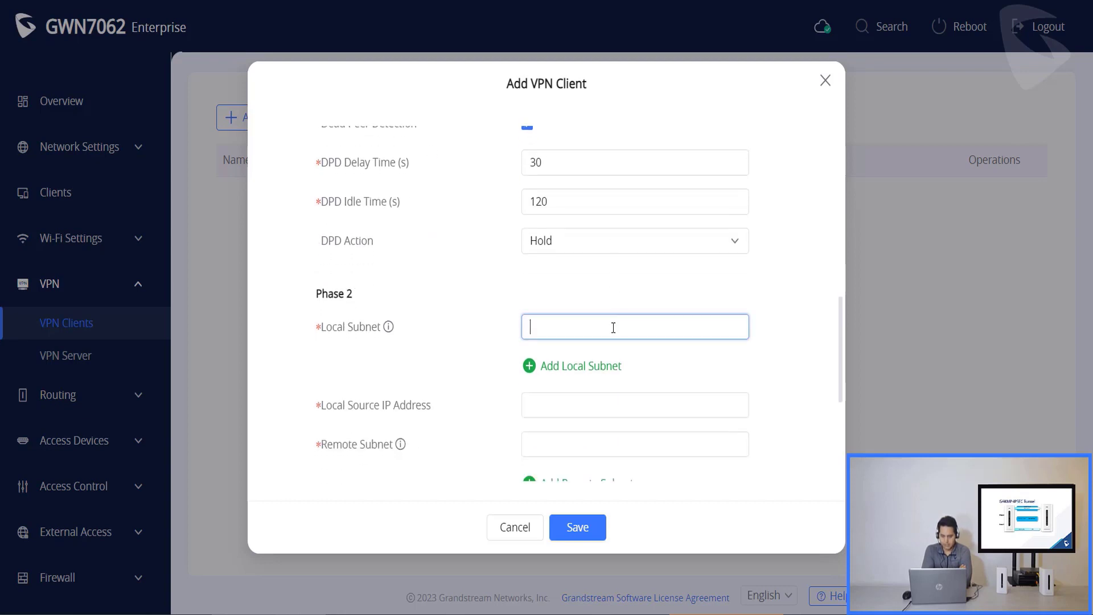
text(192.1)
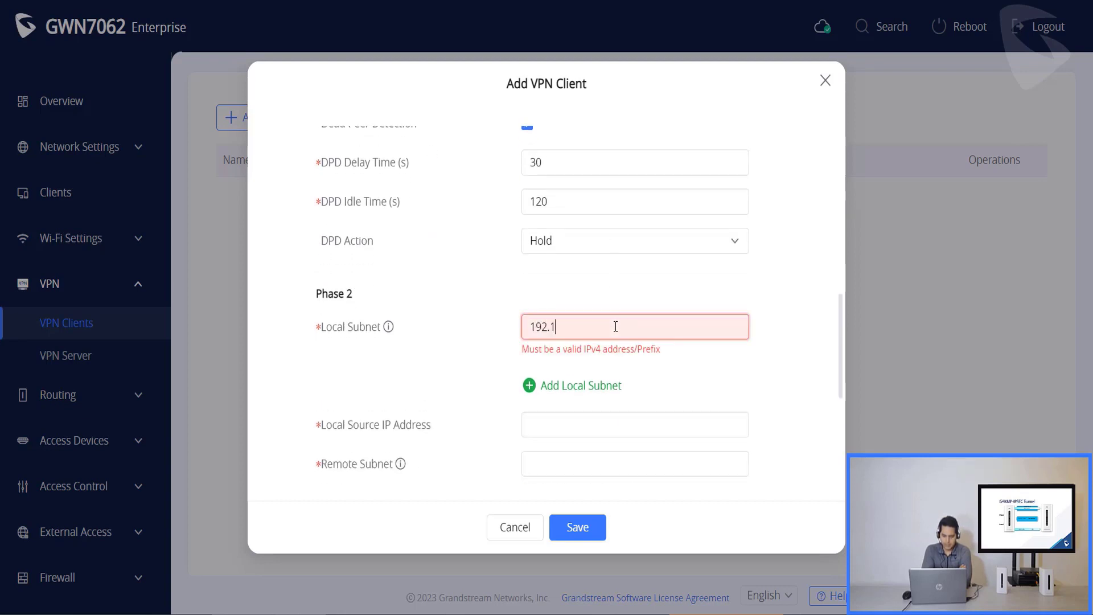
text(68.80.)
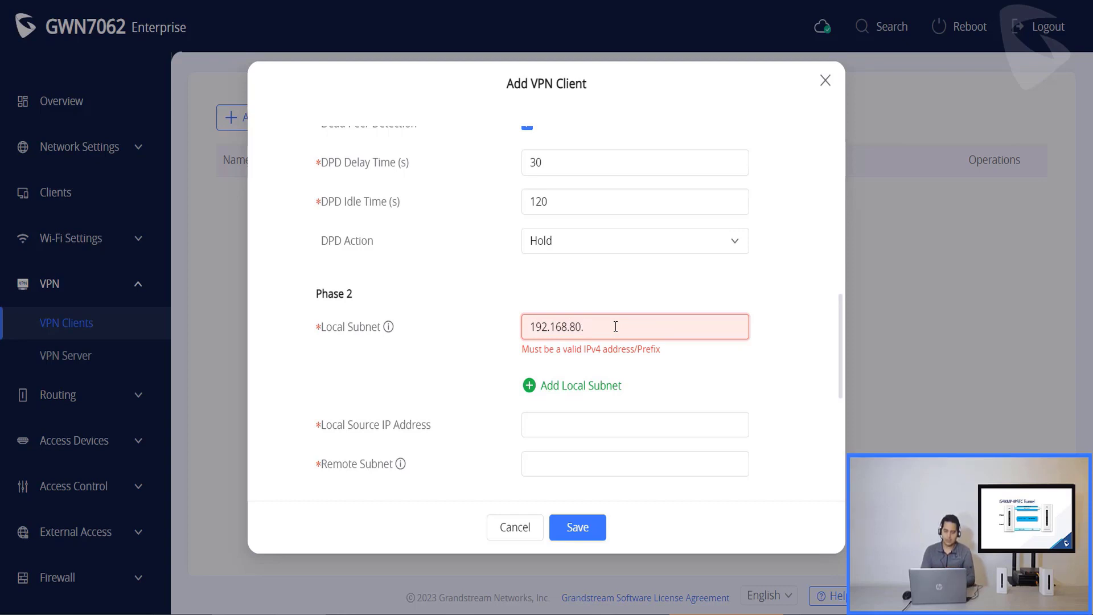
text(0/24)
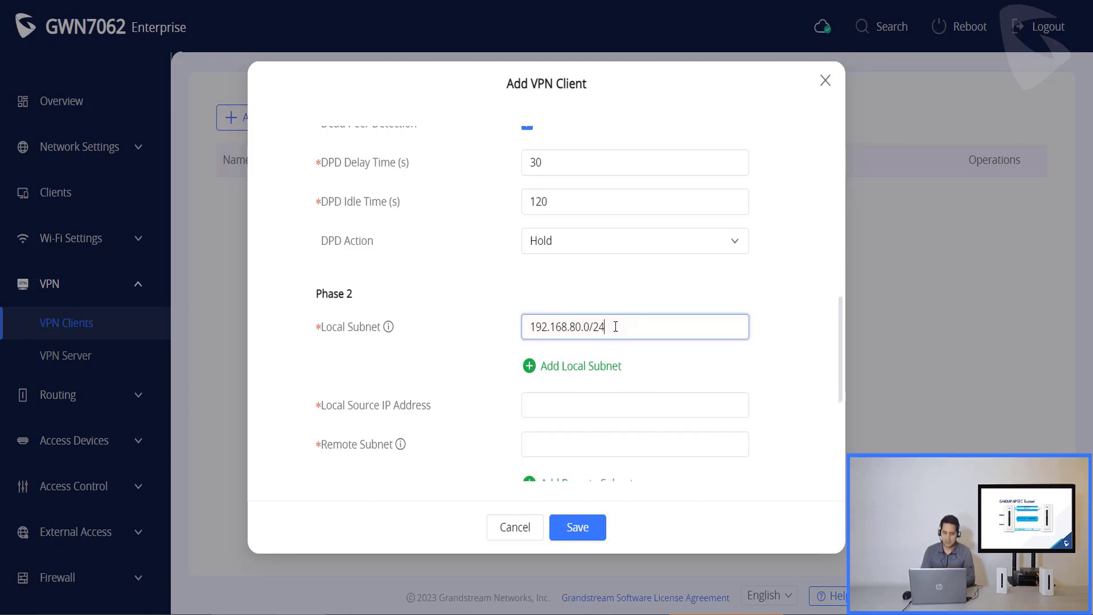
click(616, 401)
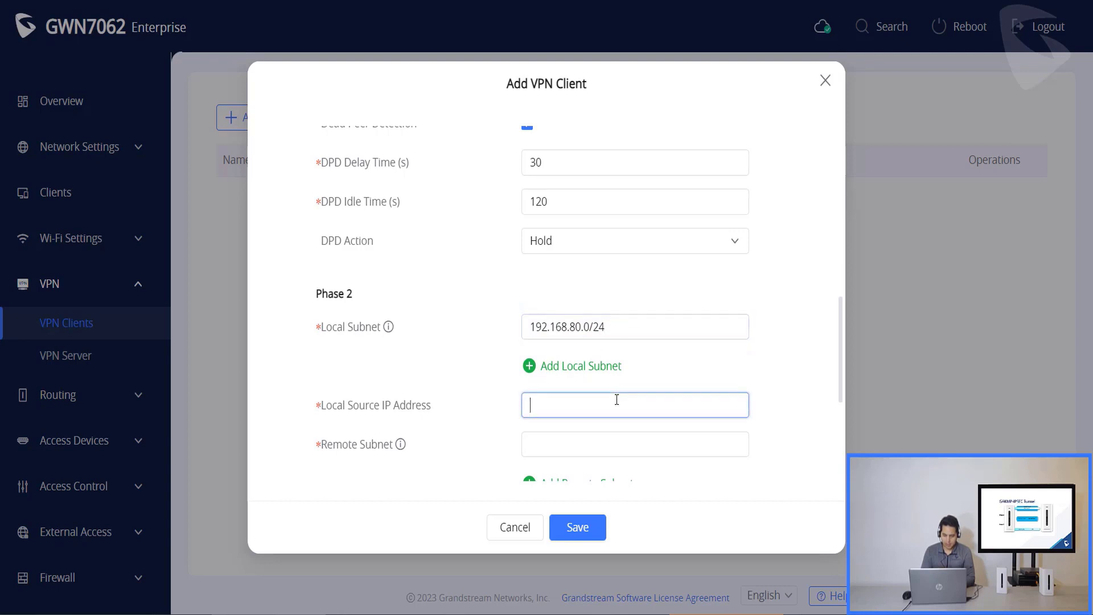
text(192.1)
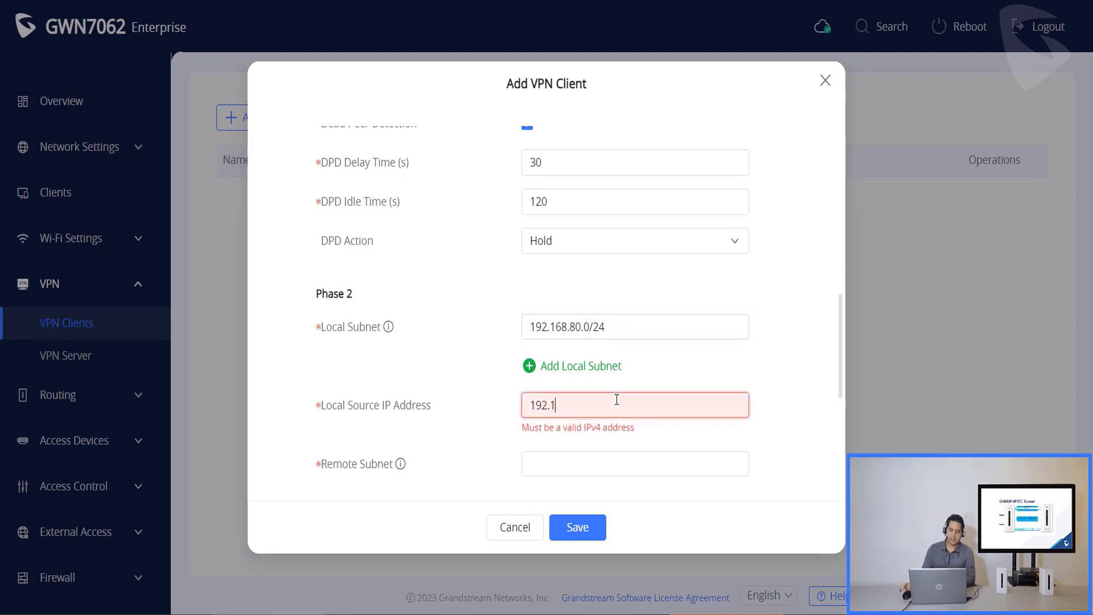
text(68.80.1)
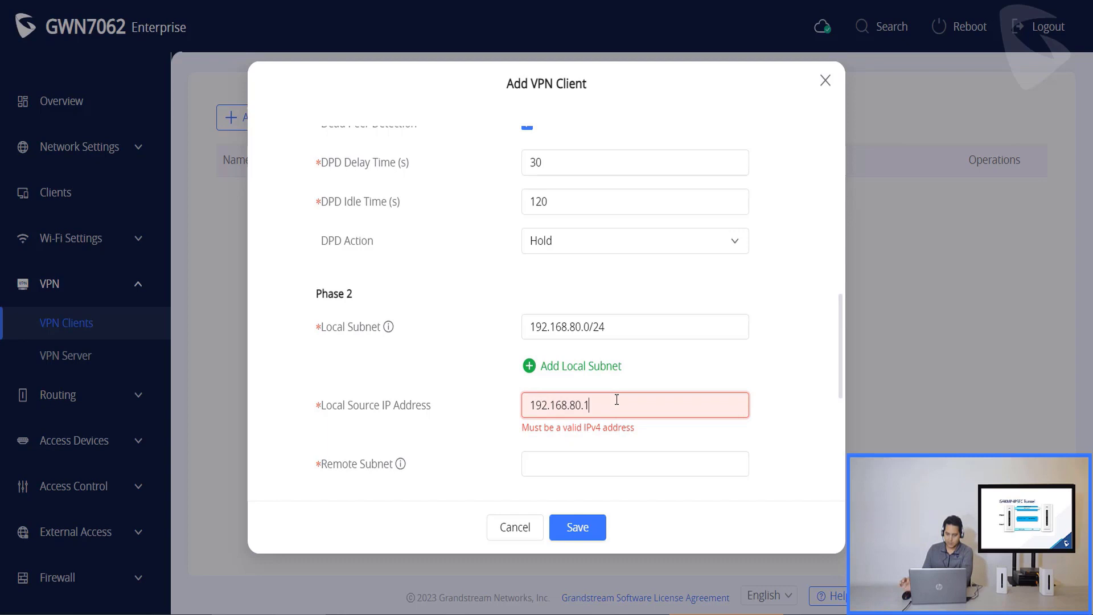
- Add remote subnets 192.168.20.0/24 and 192.168.88.0/24
scroll(619, 393, down, 3)
click(614, 281)
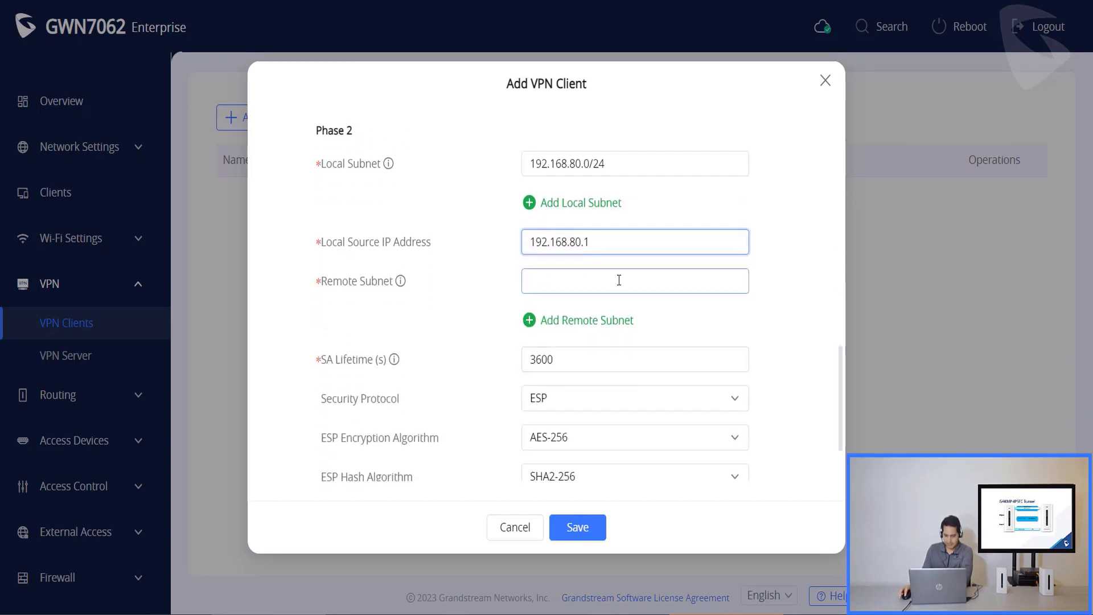
text(192.168.20)
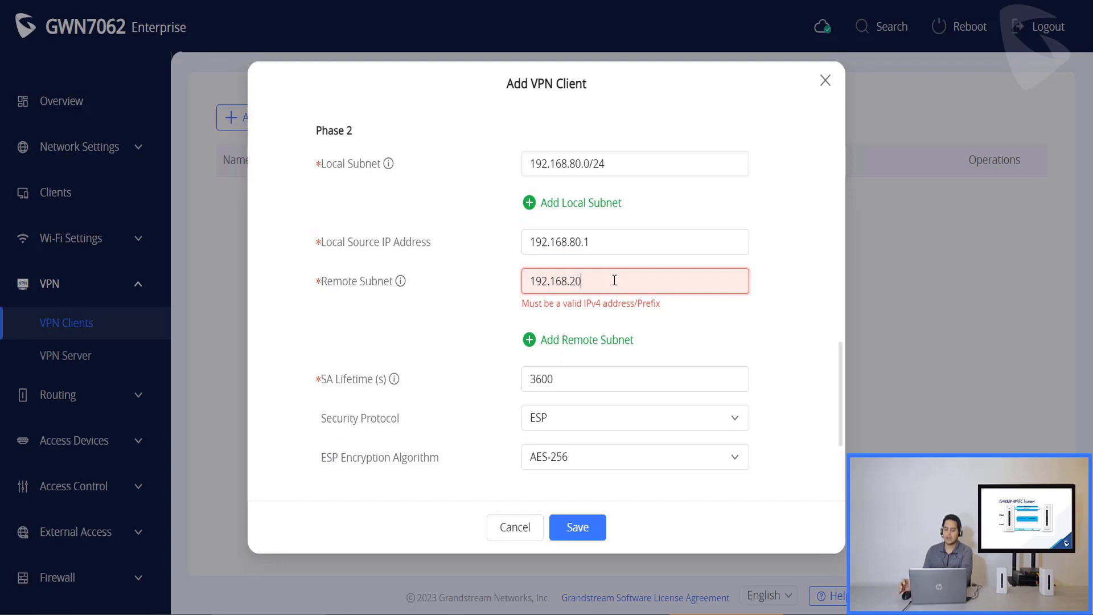
text(.)
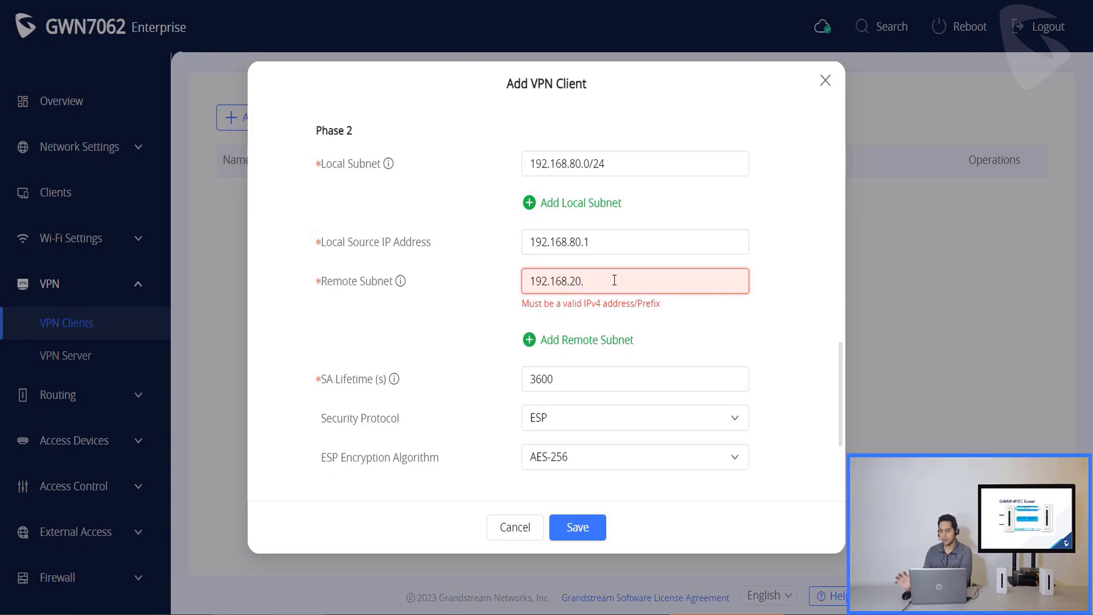
text(0/24)
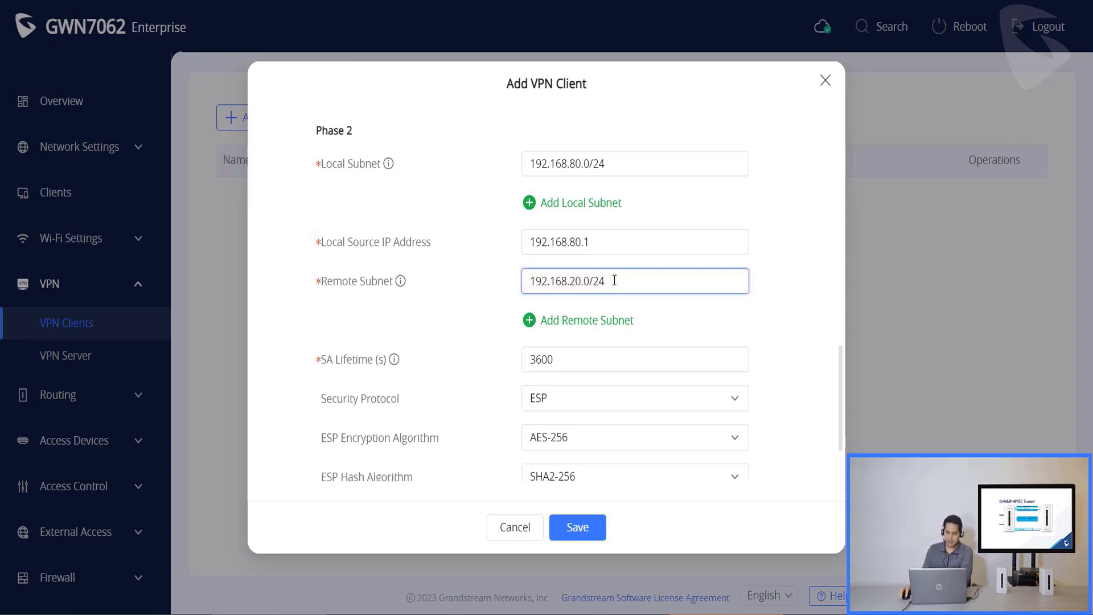
click(613, 321)
click(613, 322)
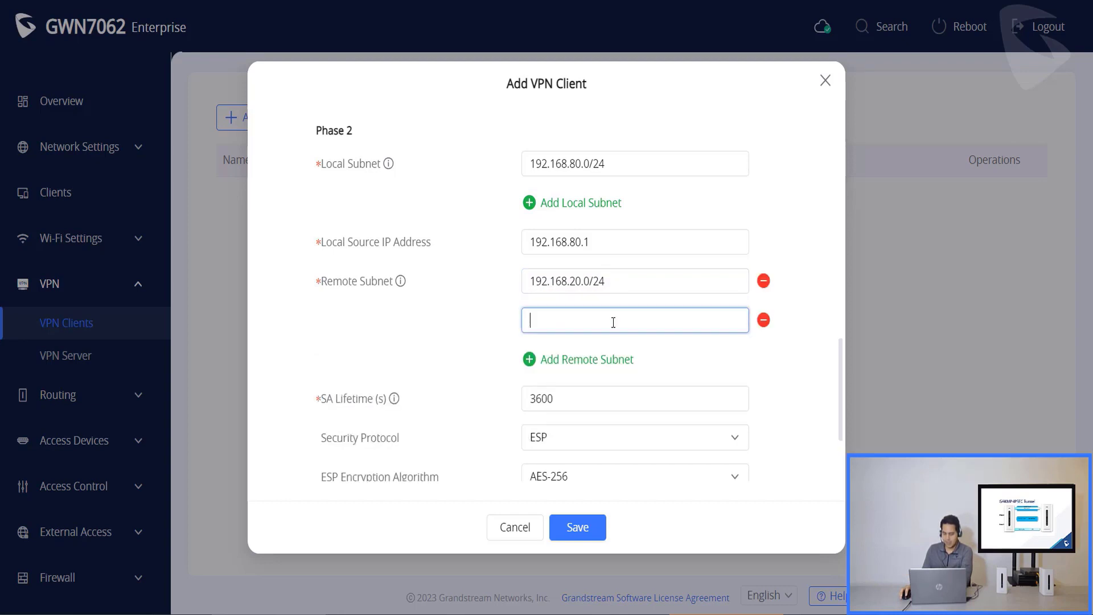
text(192.1)
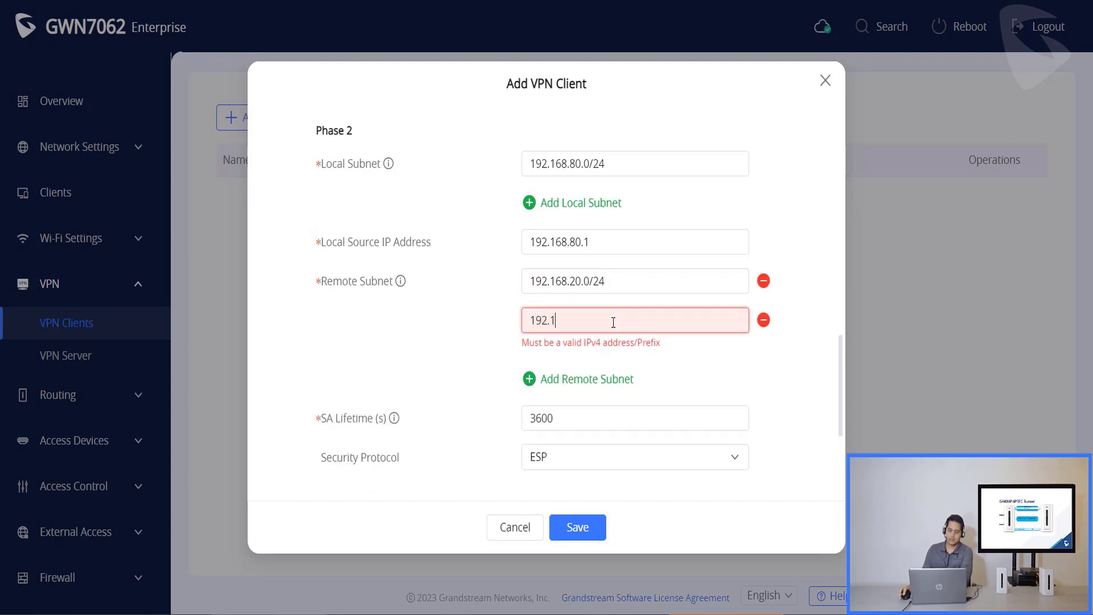
text(68.)
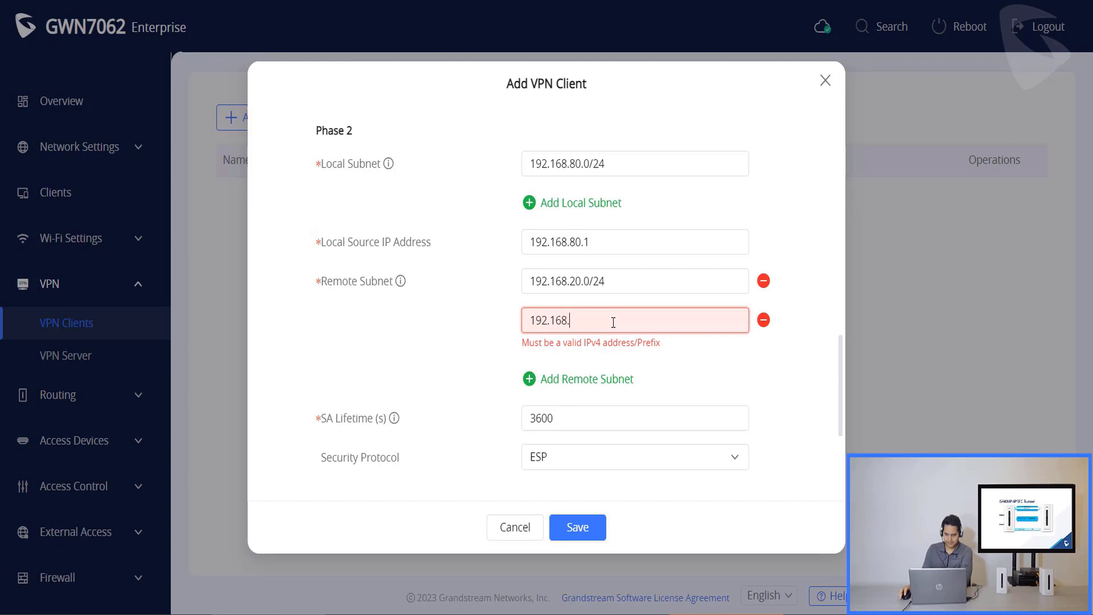
text(88.0/24)
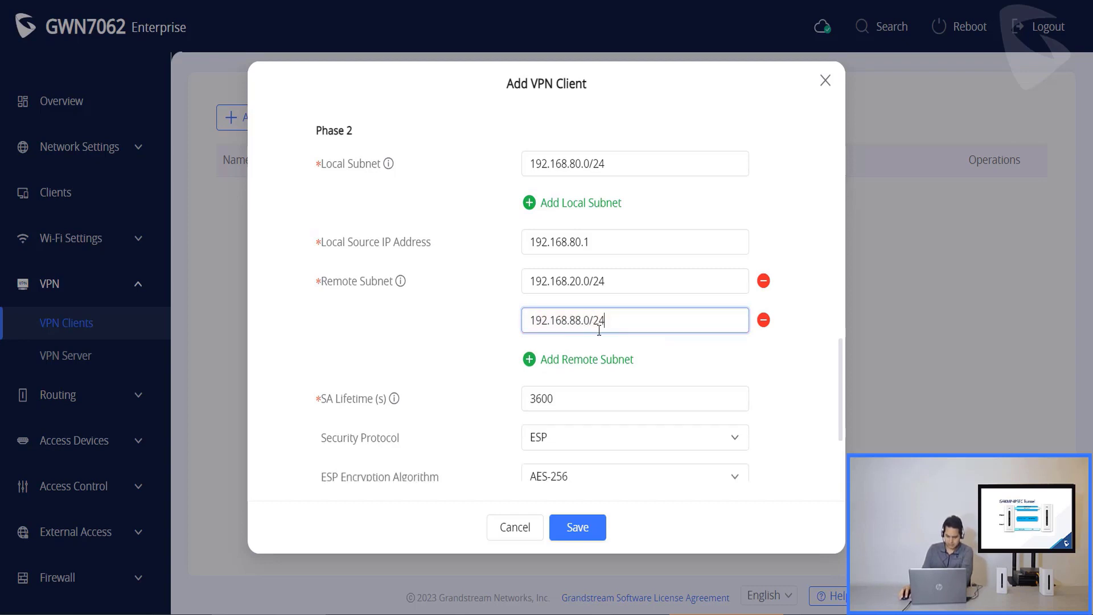
scroll(654, 303, down, 1)
scroll(656, 303, down, 1)
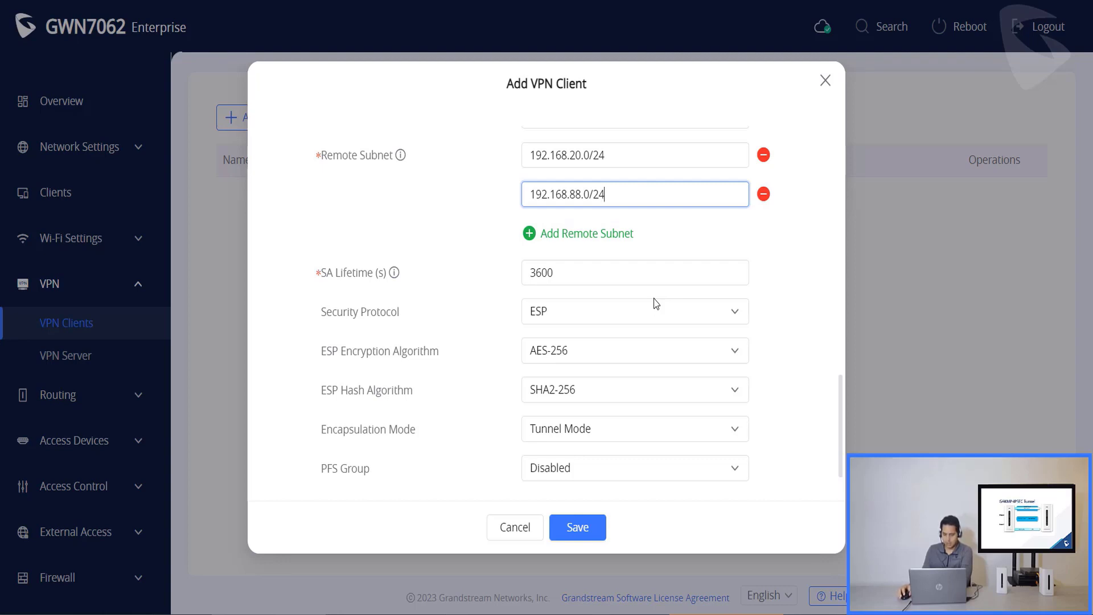
- In a new private window, check the second router's System Info for its WAN IP
key(ctrl+shift+n)
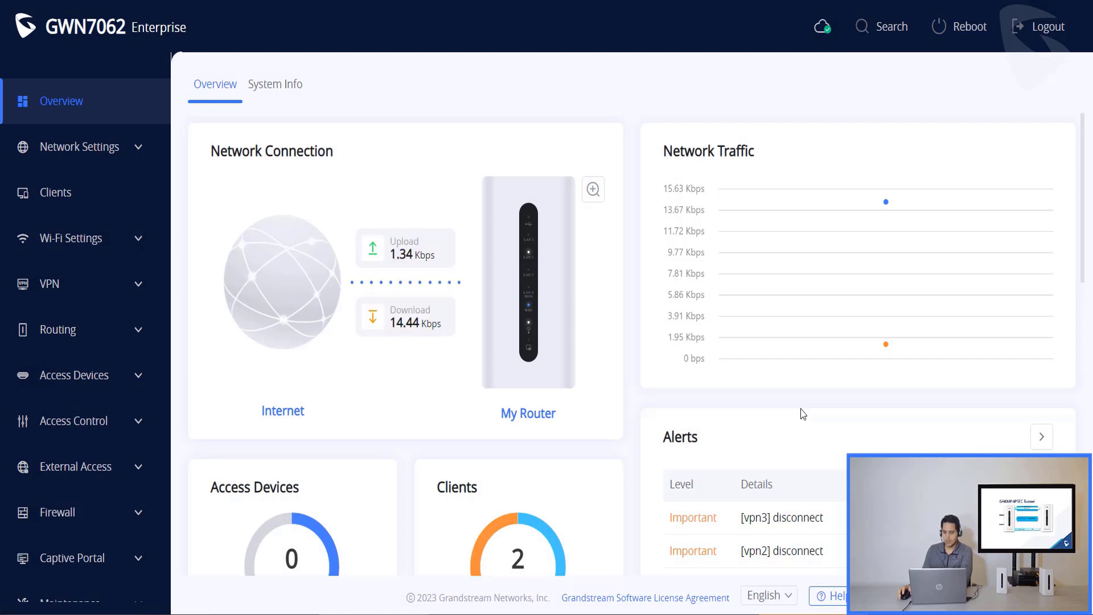
click(282, 85)
scroll(512, 238, down, 1)
scroll(544, 240, down, 3)
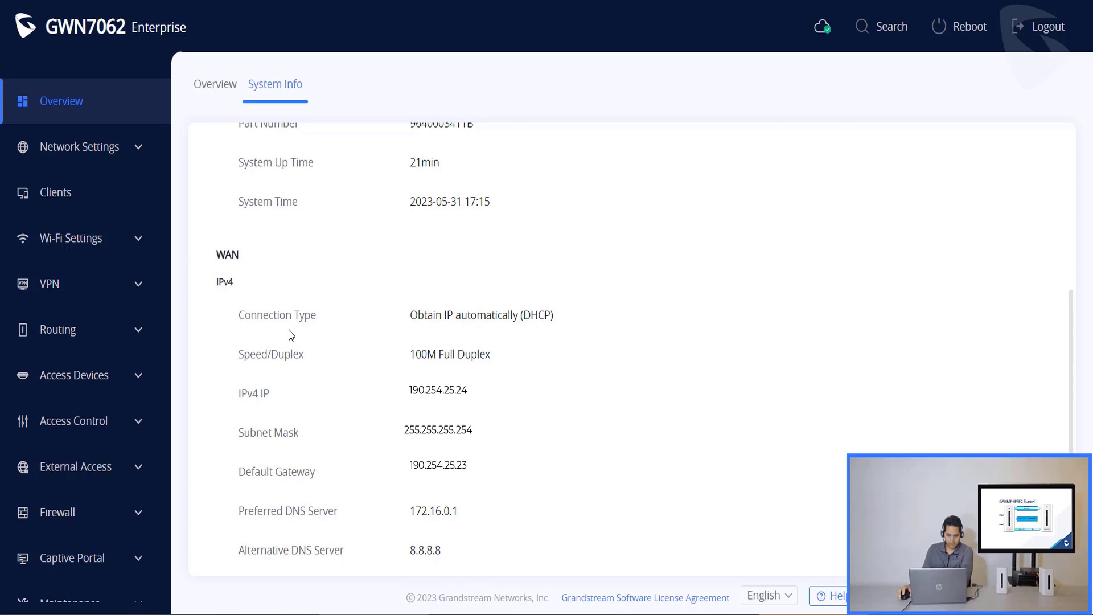
- View its LAN page listing VLAN 20 at 192.168.88.1 and Default LAN at 192.168.20.1
click(116, 147)
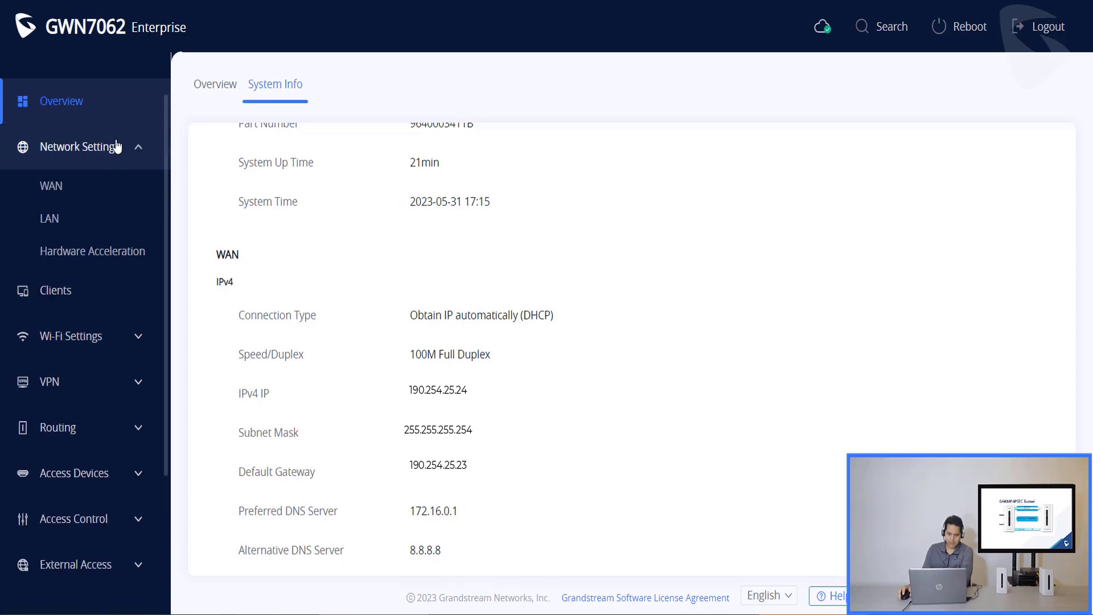
click(100, 229)
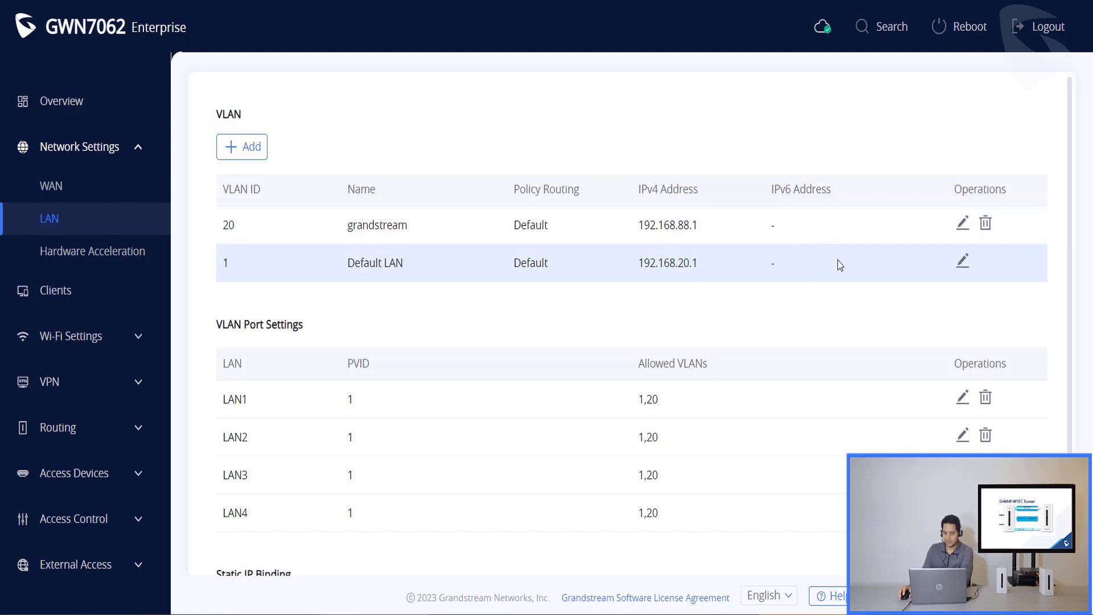
click(107, 390)
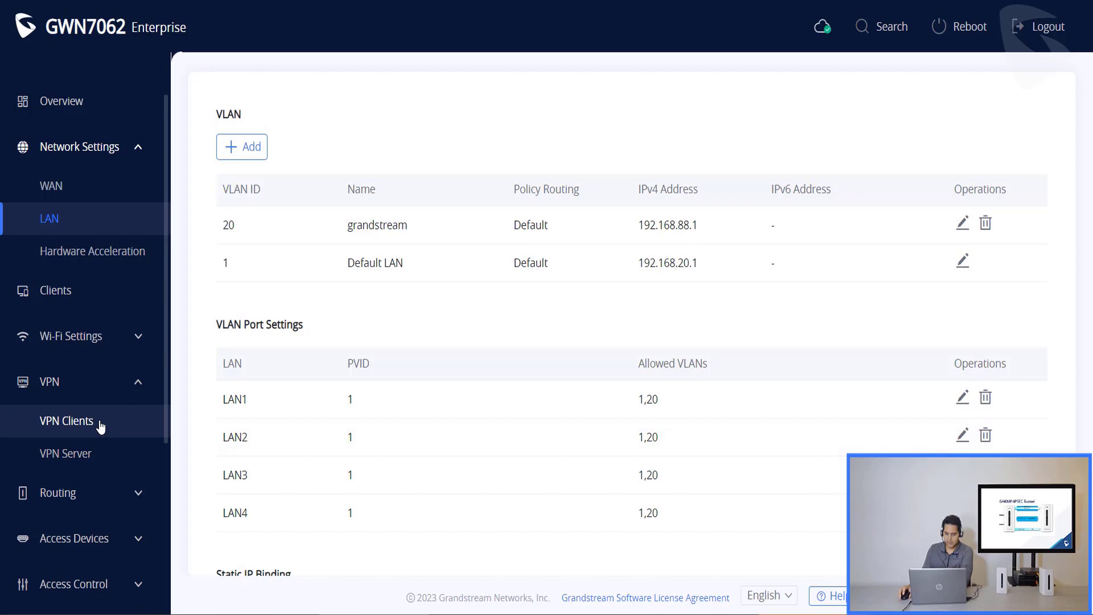
- On the second router, add an IPSec(Site-to-Site) VPN client named Grandstream
click(100, 426)
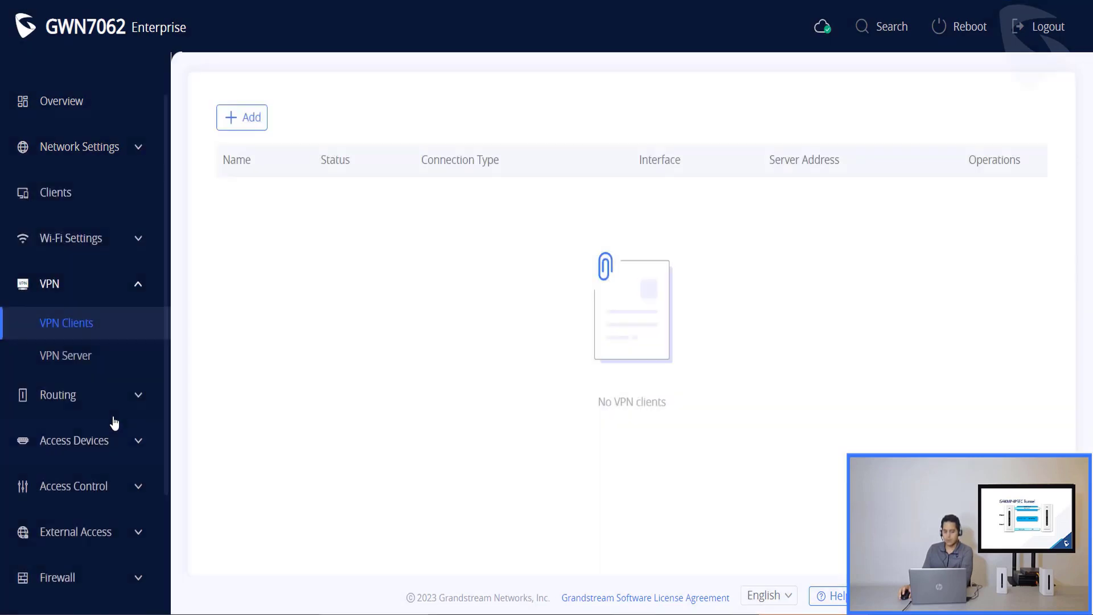
click(238, 115)
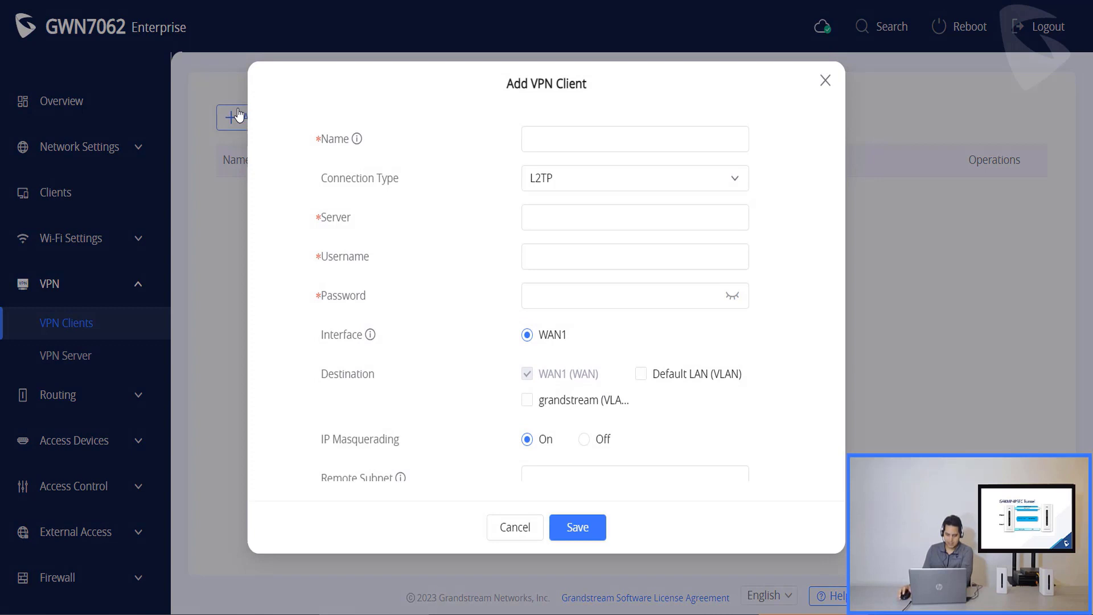
click(626, 182)
click(614, 270)
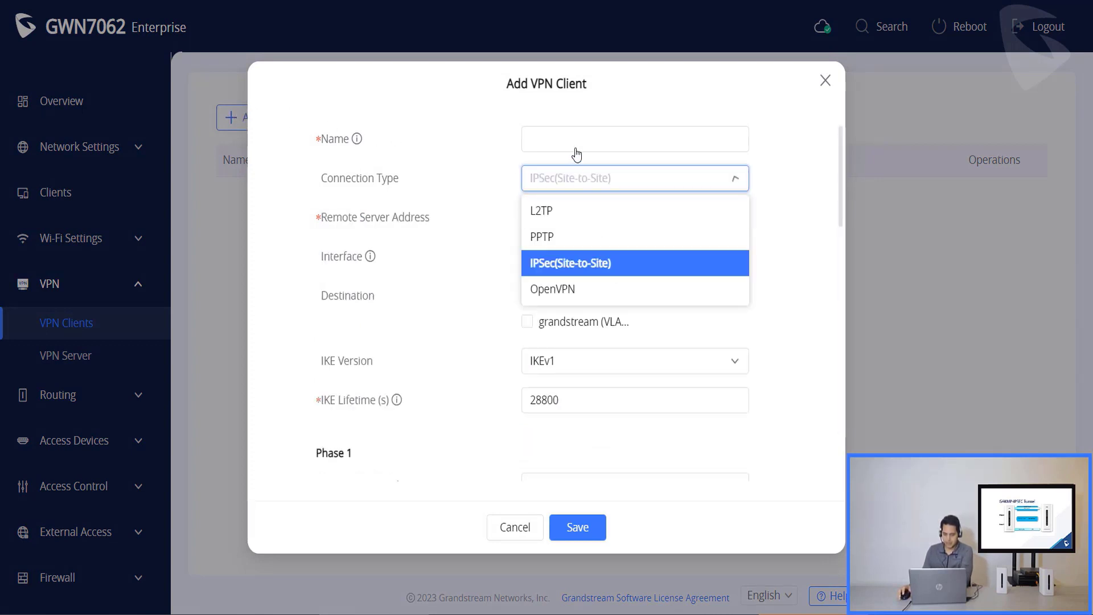
click(576, 137)
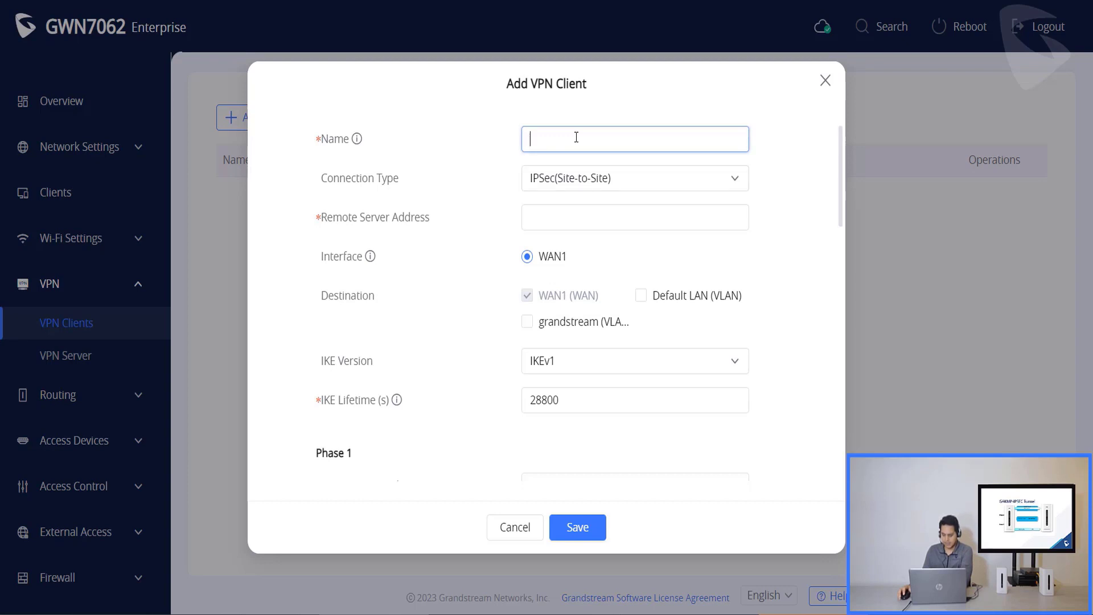
text(Grandstr)
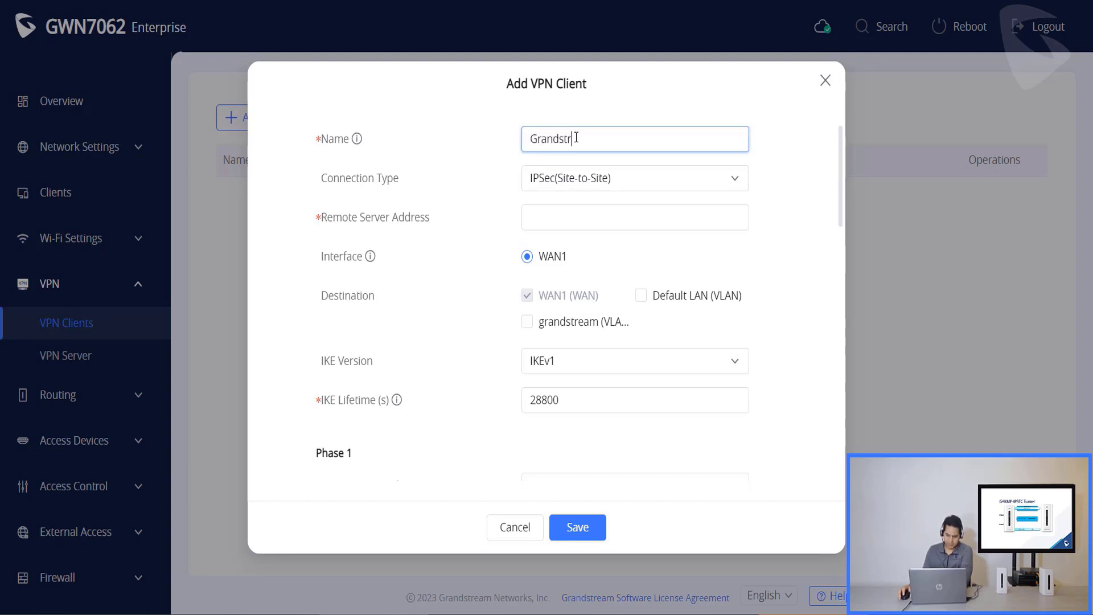
text(eam)
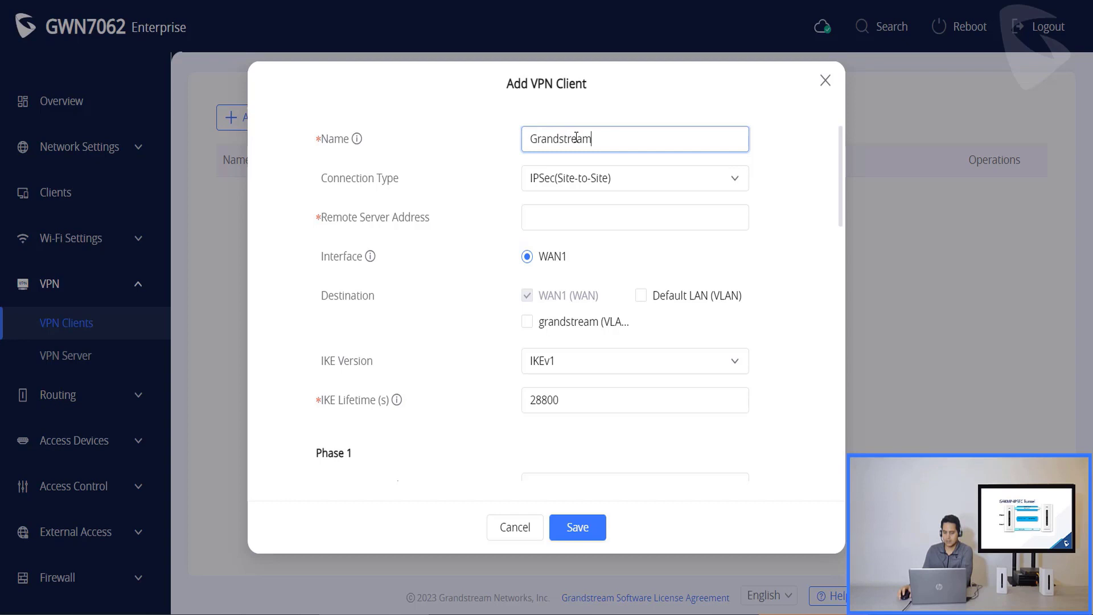
key(Tab)
key(Tab)
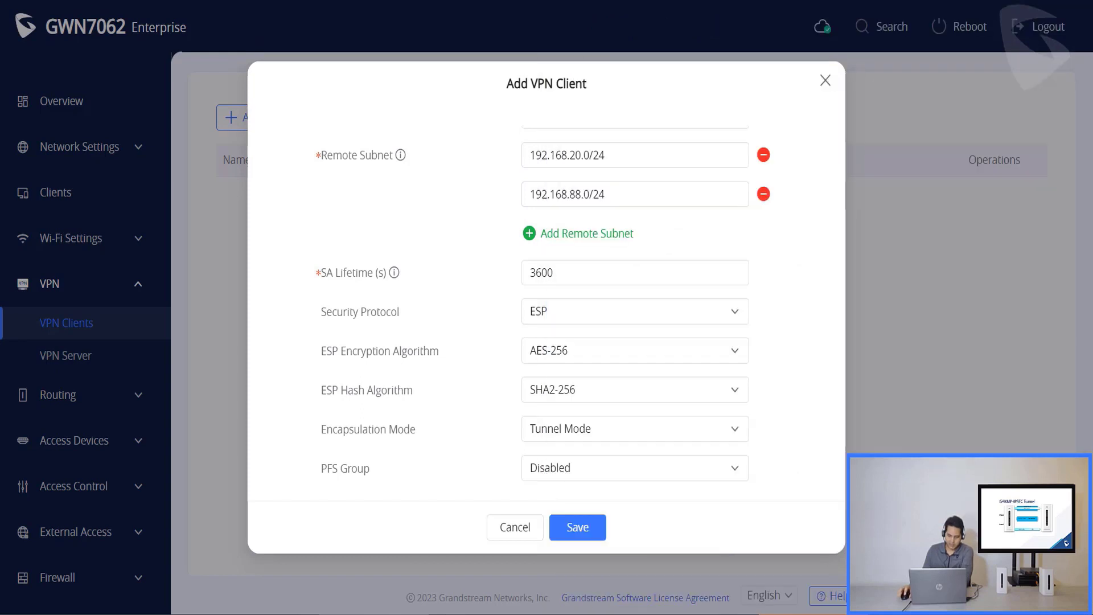
click(604, 193)
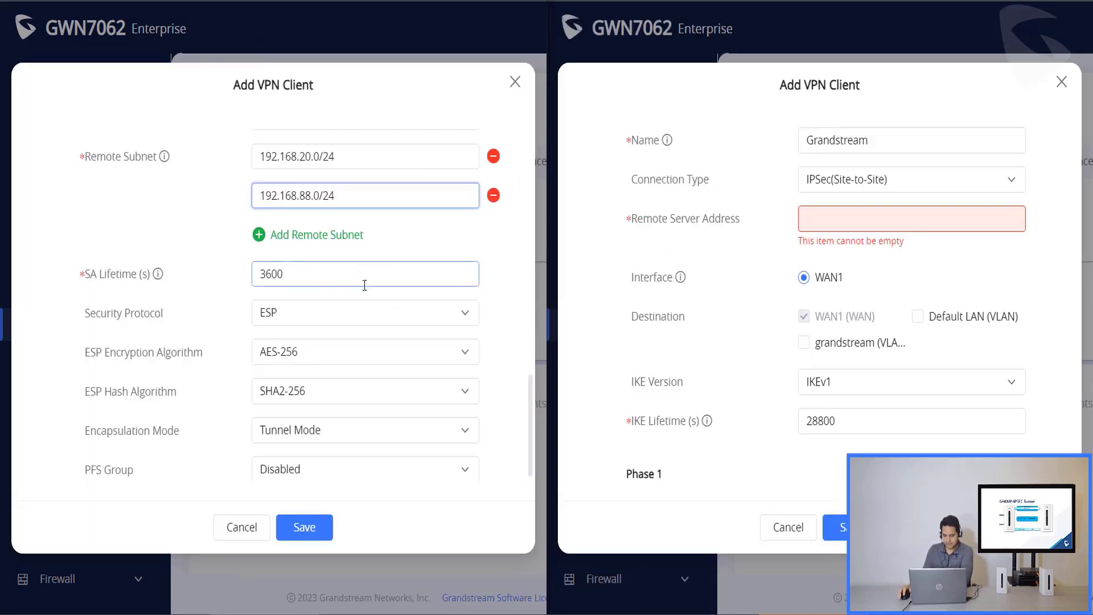
- Set the second router's remote server address to 190.254.24.25
scroll(362, 279, up, 10)
scroll(363, 294, up, 4)
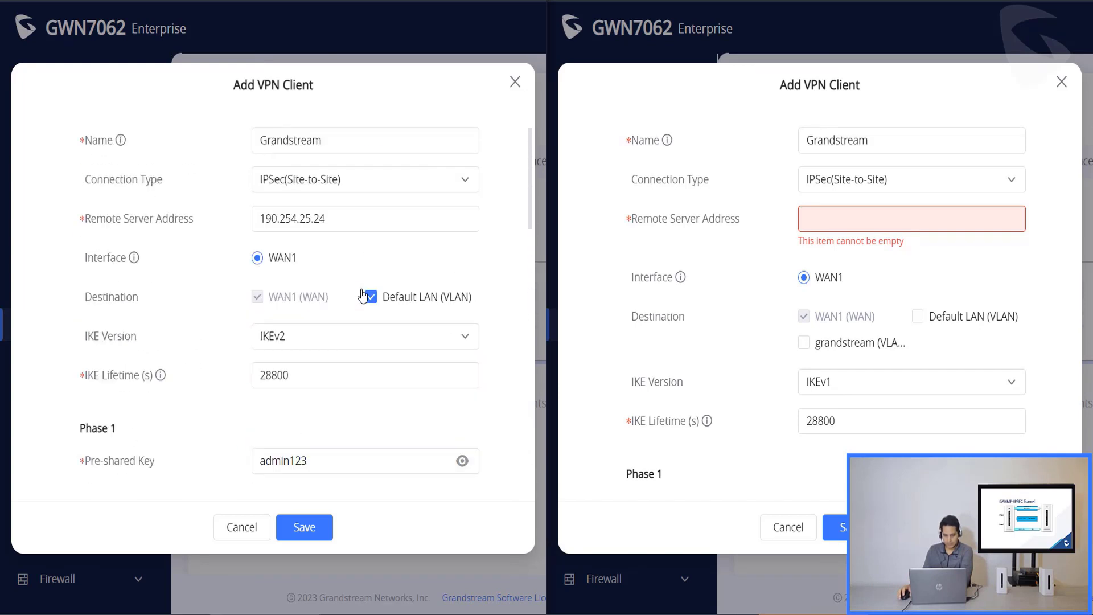
click(873, 220)
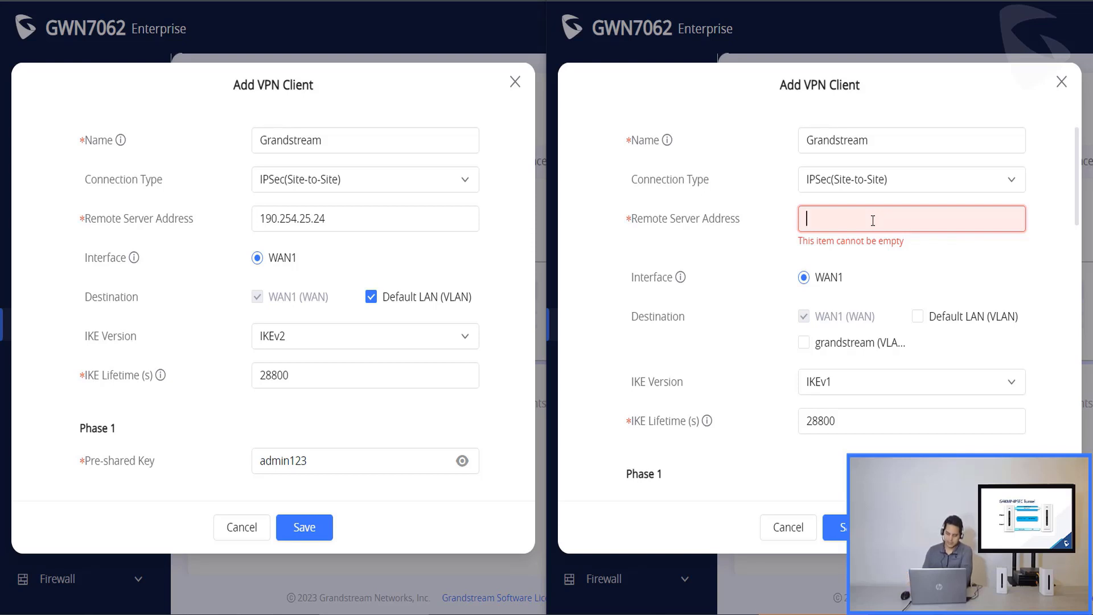
text(190.)
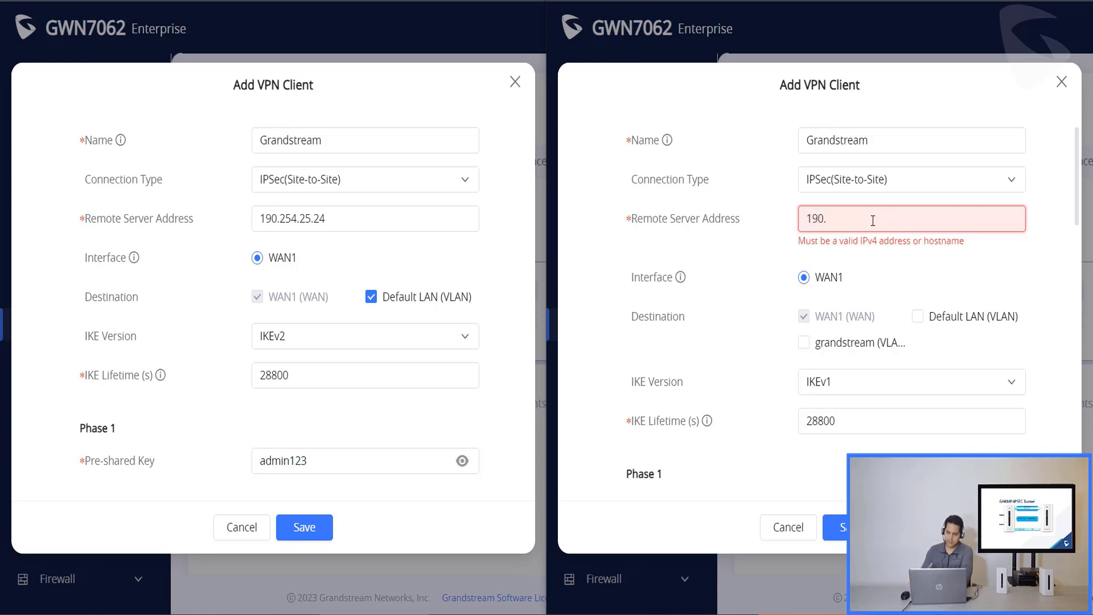
text(254.)
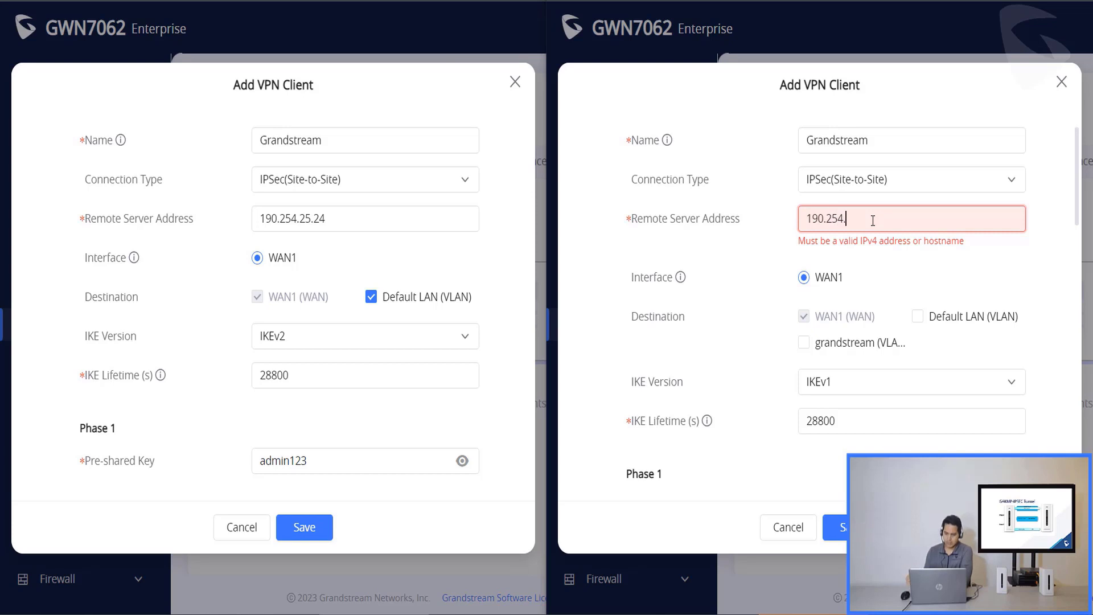
text(24.25)
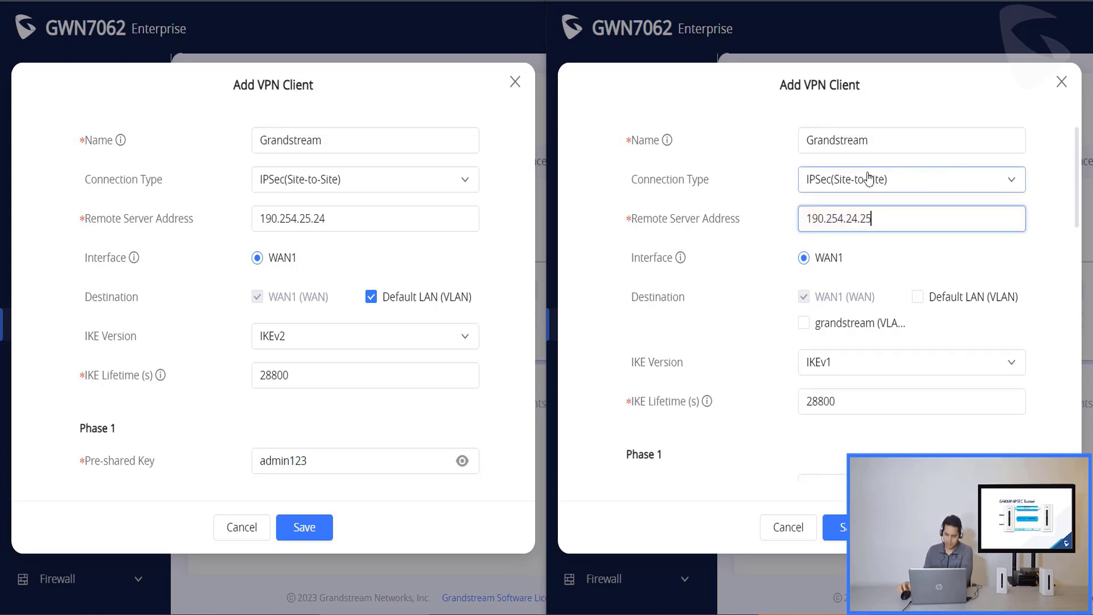
- Include Default LAN and grandstream VLANs as destinations and use IKEv2
click(917, 298)
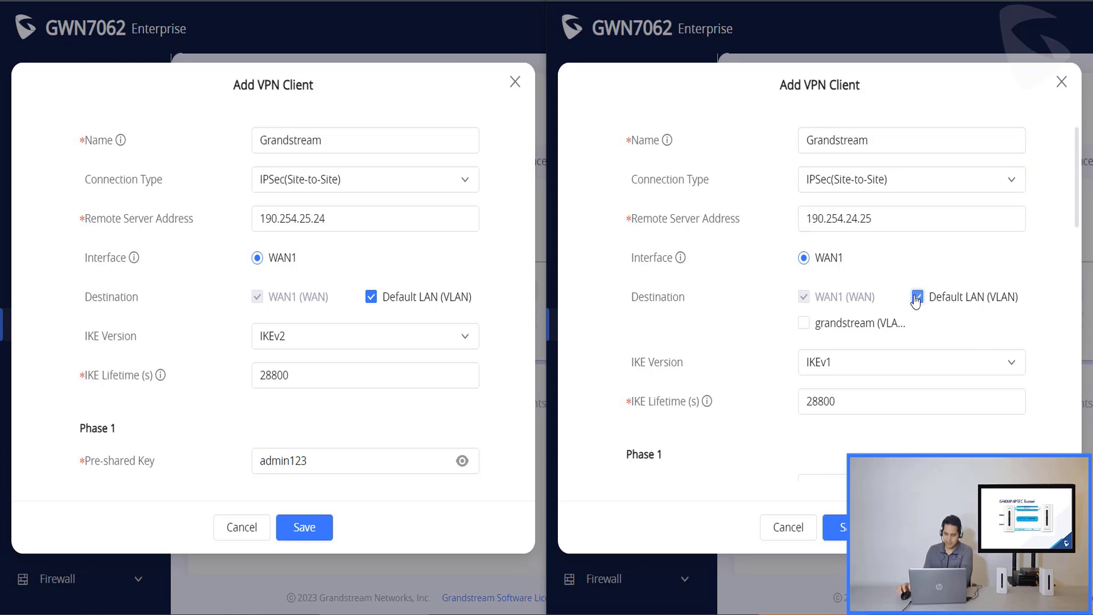
click(813, 328)
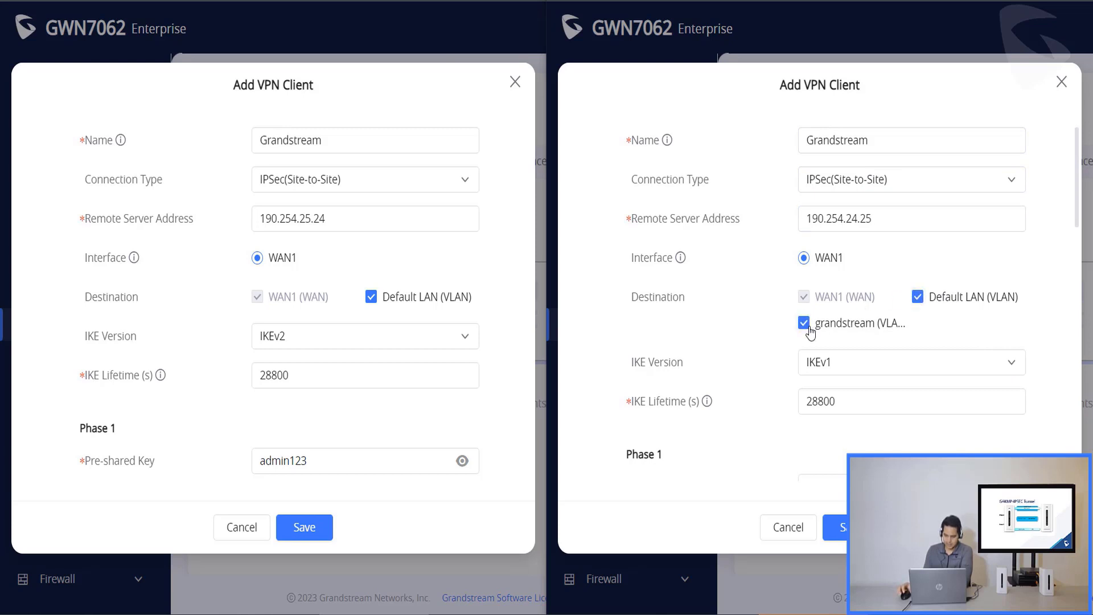
click(858, 362)
click(857, 431)
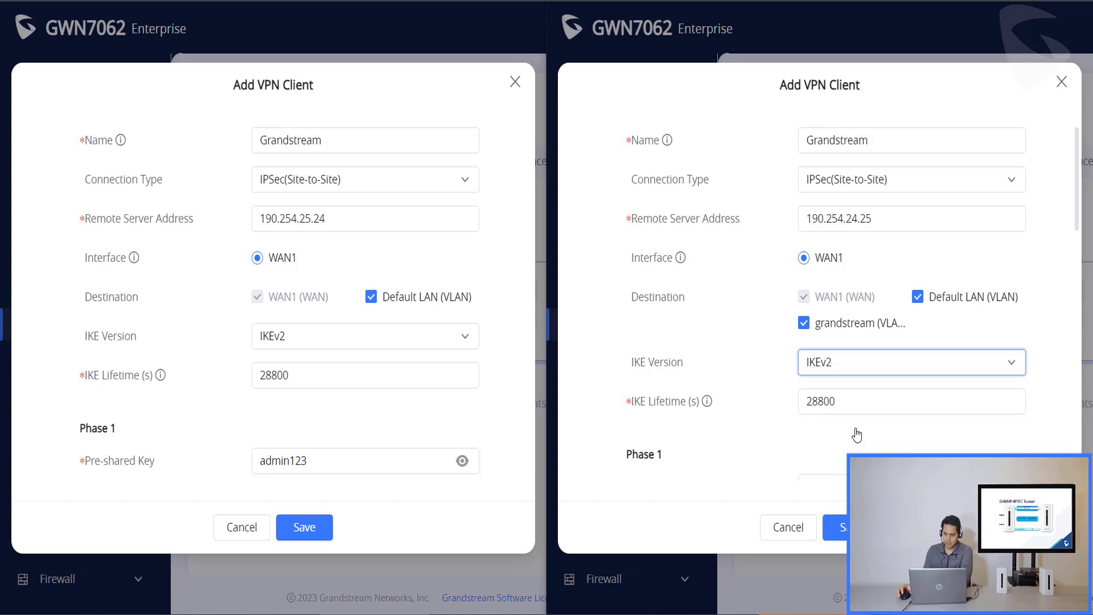
- Enter the pre-shared key and set the DH group to Group21
scroll(861, 288, down, 3)
click(862, 323)
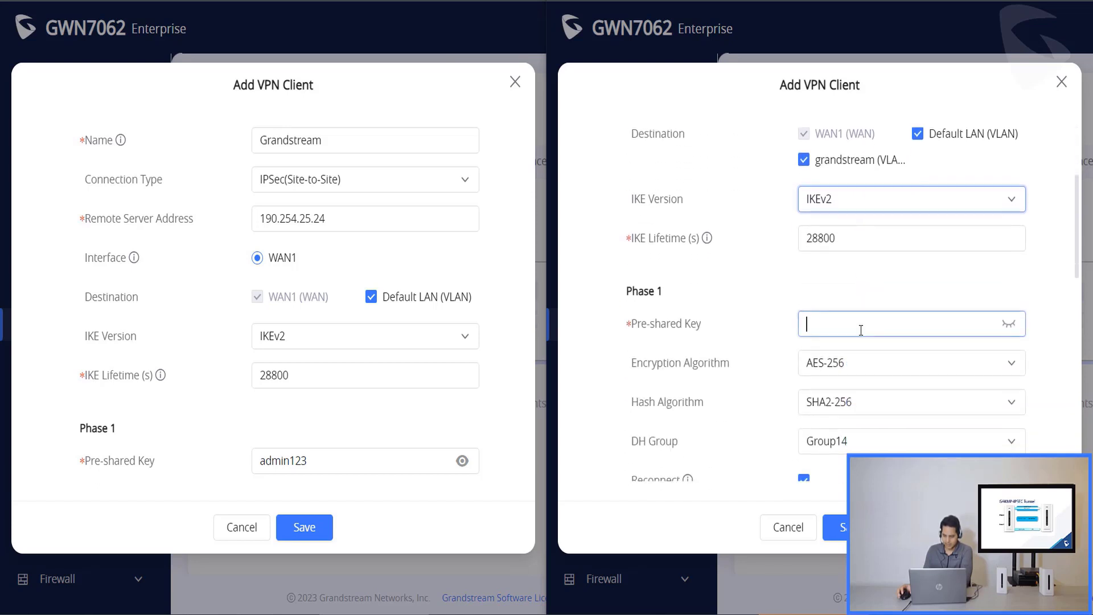
text(admin12)
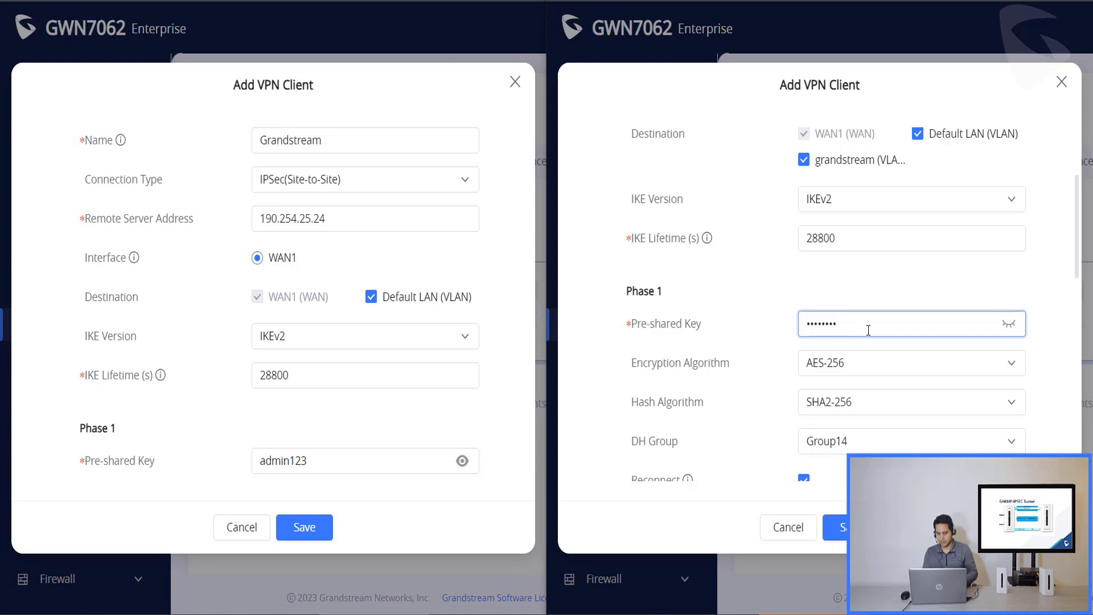
text(3)
scroll(869, 422, down, 3)
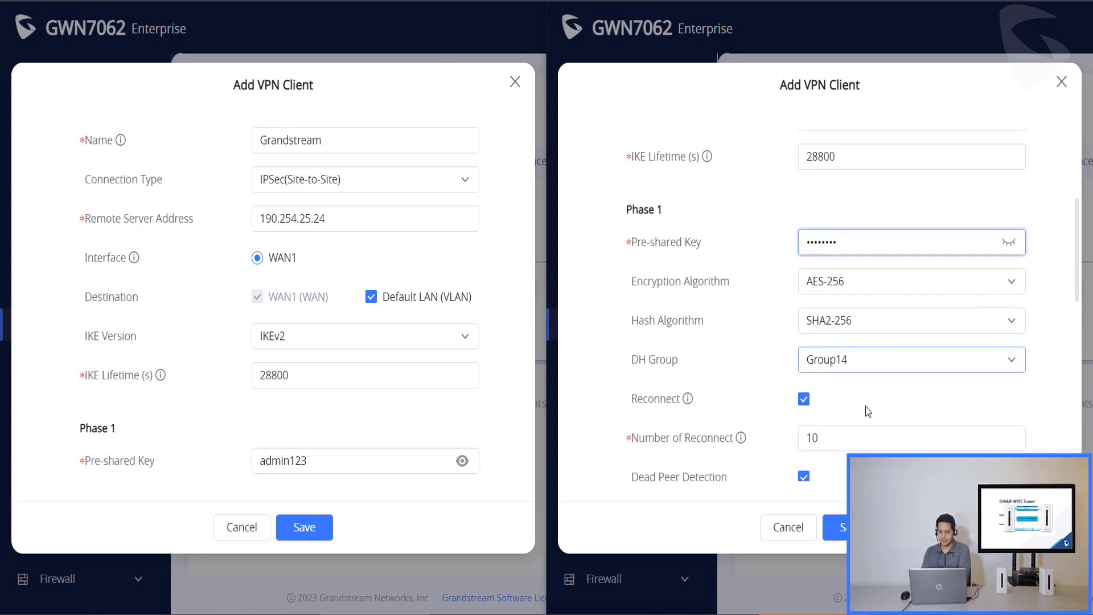
click(864, 364)
click(850, 328)
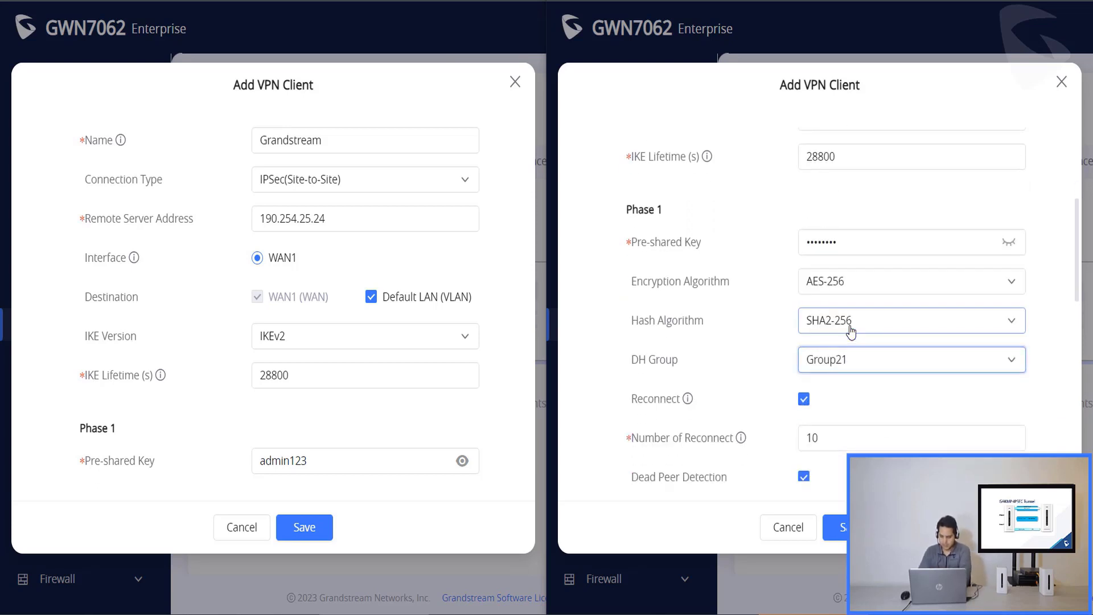
- Enter local subnets 192.168.20.0/24 and 192.168.88.0/24 with local source IP 192.168.20.1
scroll(854, 333, down, 2)
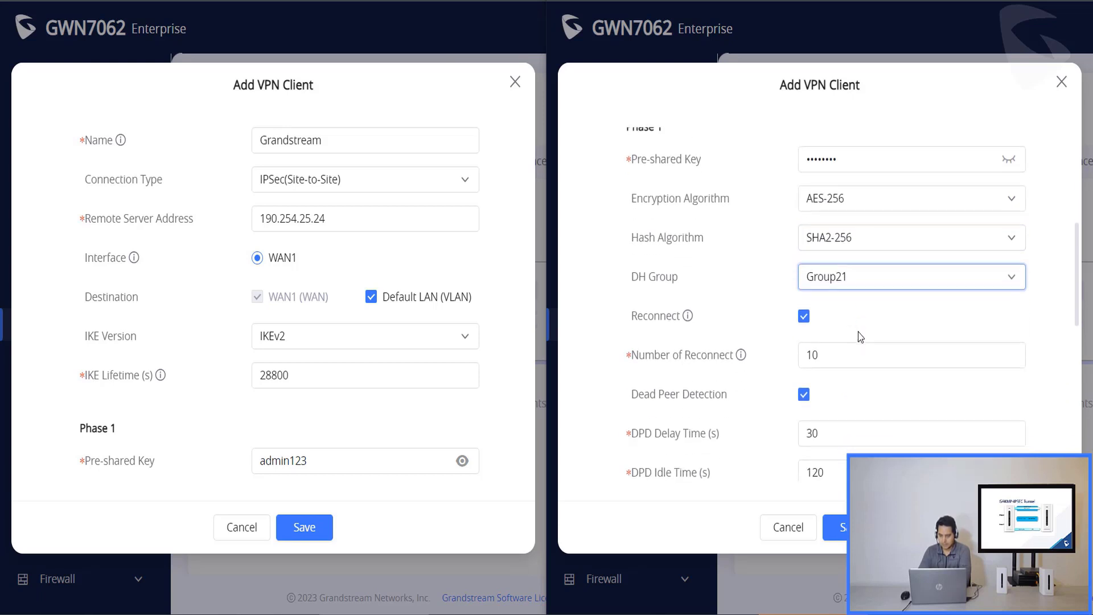
scroll(860, 337, down, 8)
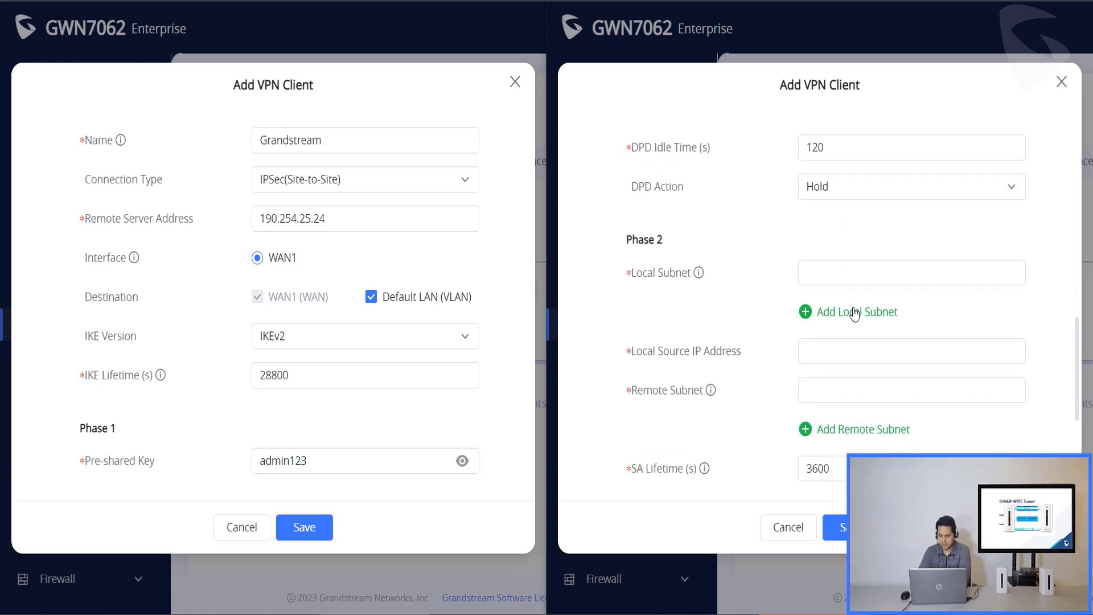
click(854, 273)
text(192.168)
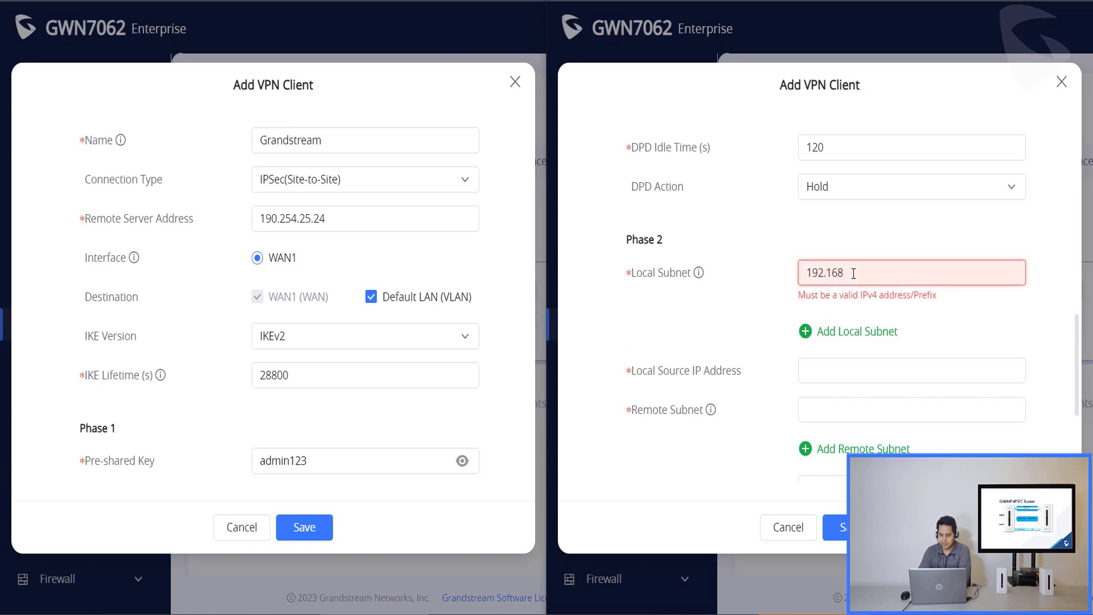
text(2)
text(.20.0/24)
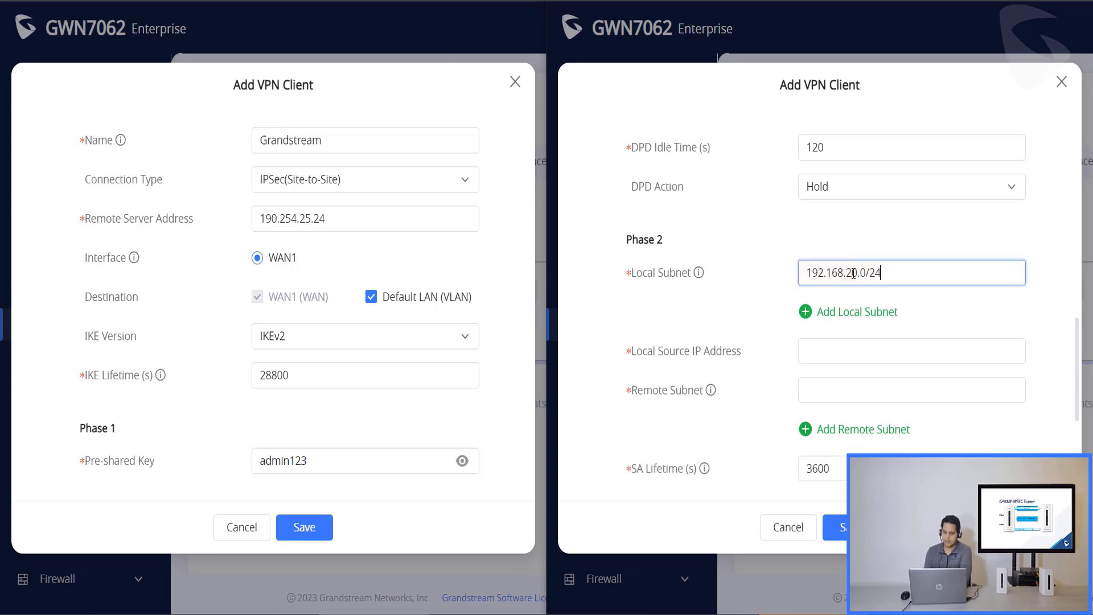
click(857, 313)
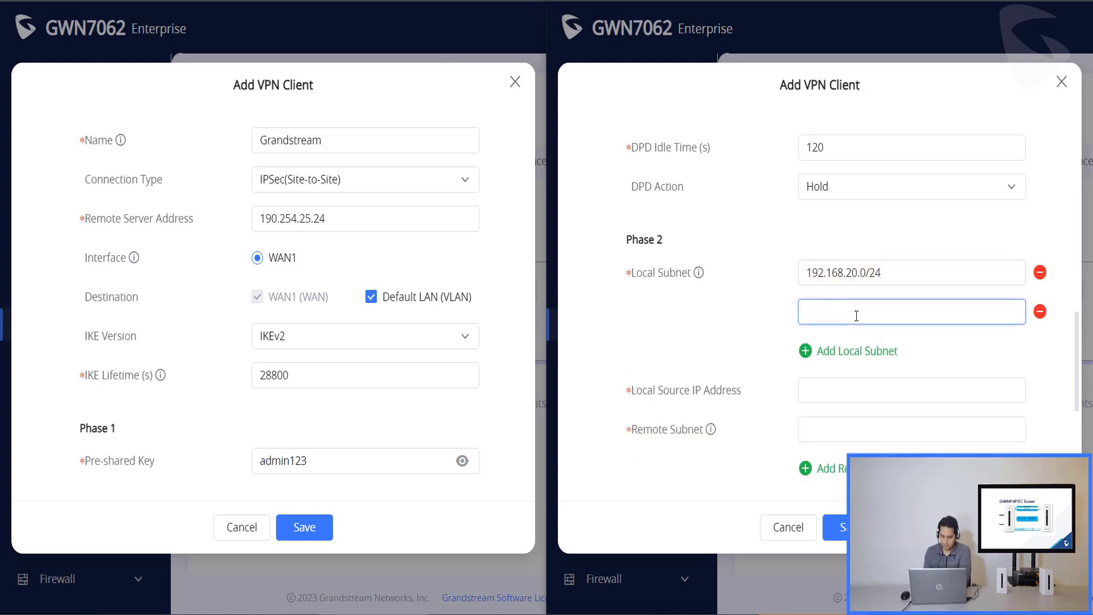
text(192.168)
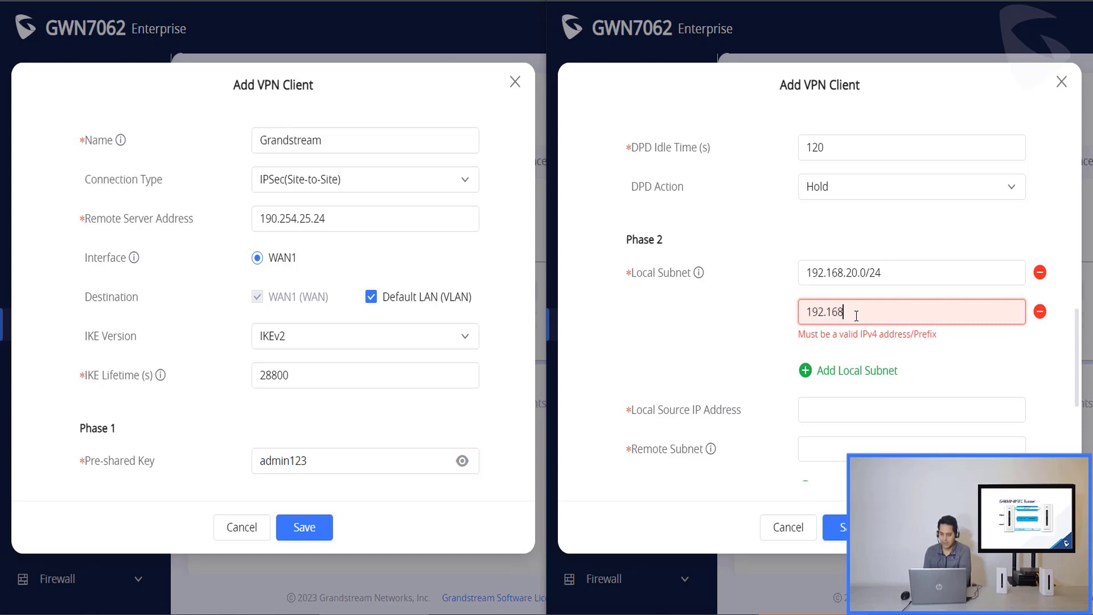
text(.88.0/24)
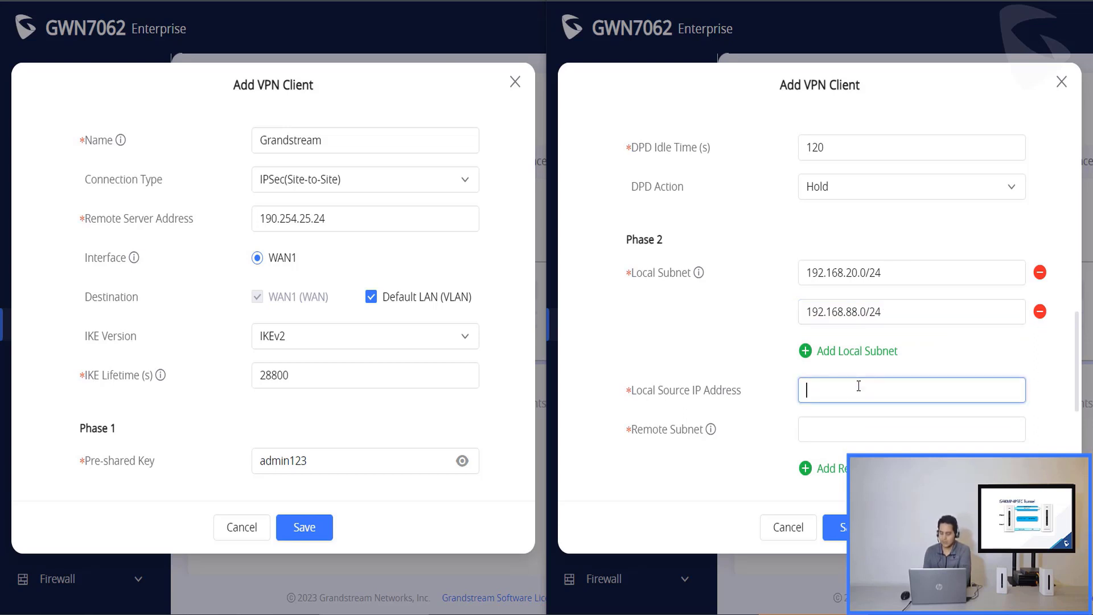
text(192.16)
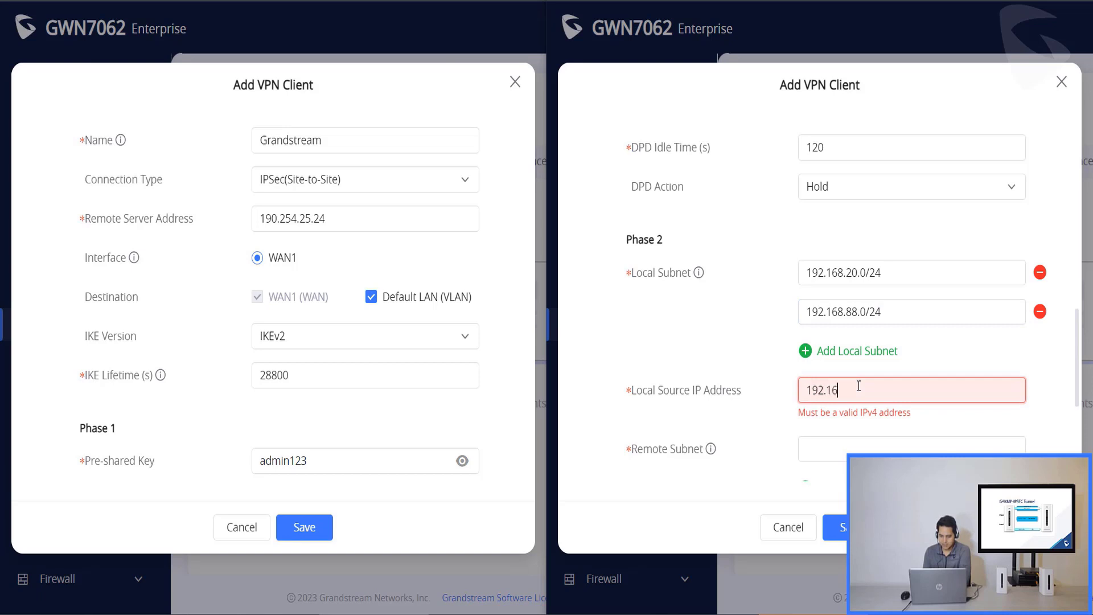
text(8.20.1)
- Set the remote subnet to 192.168.80.0/24
click(864, 438)
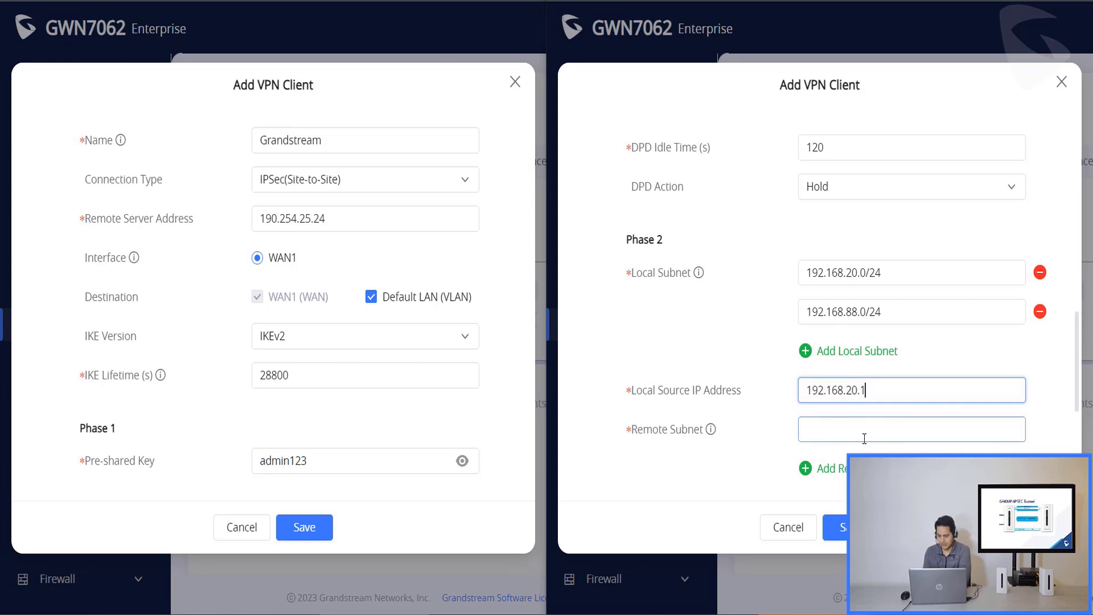
click(864, 439)
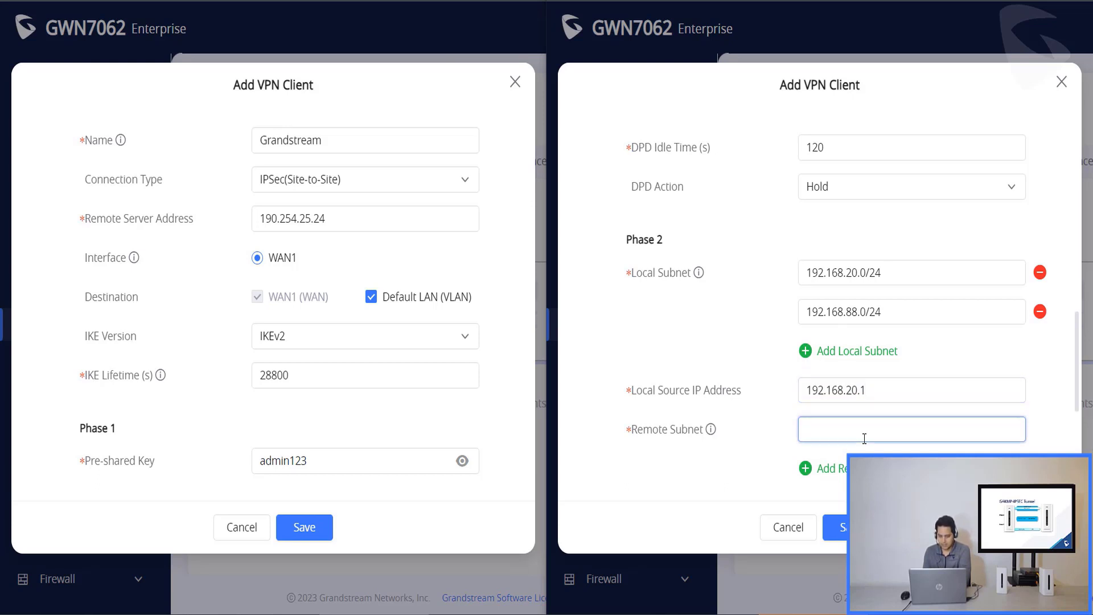
text(192.168.)
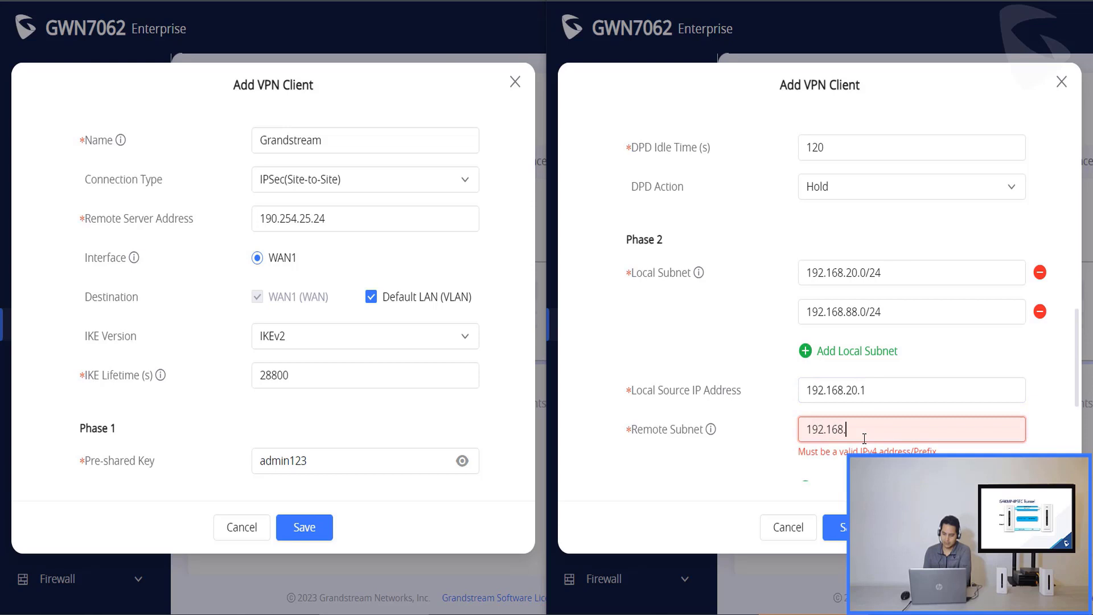
text(80.)
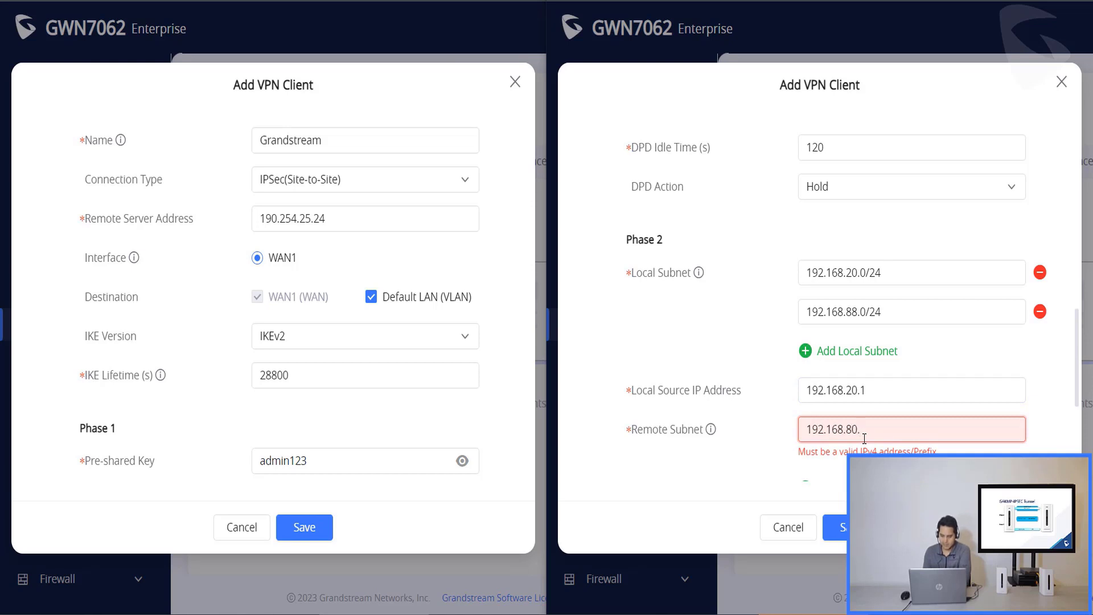
text(0/24)
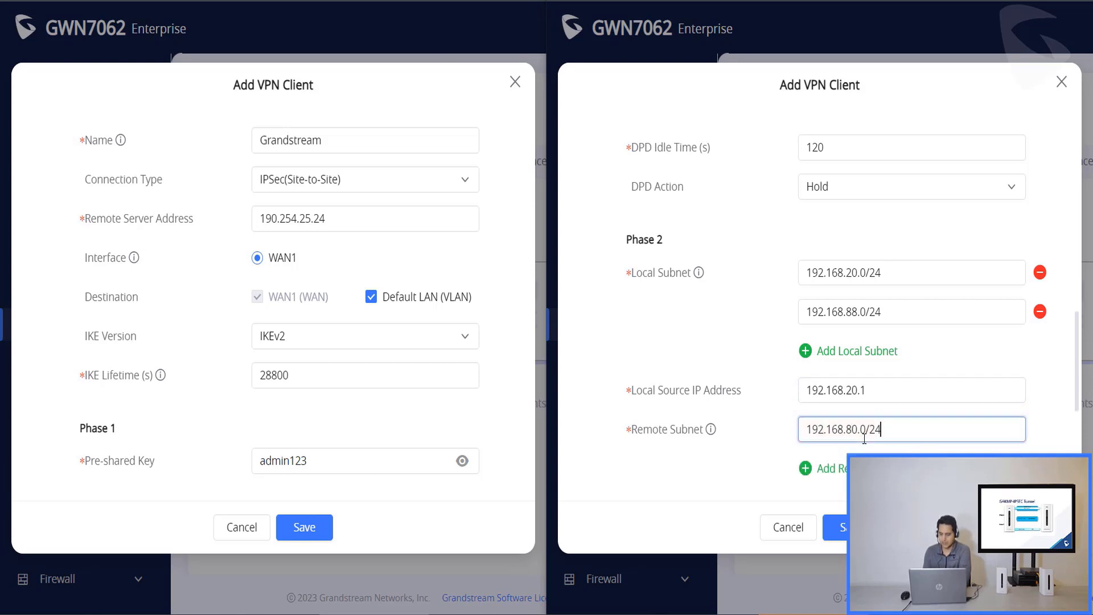
- Scroll through the VPN client form to review the Phase 2 settings
scroll(345, 367, down, 10)
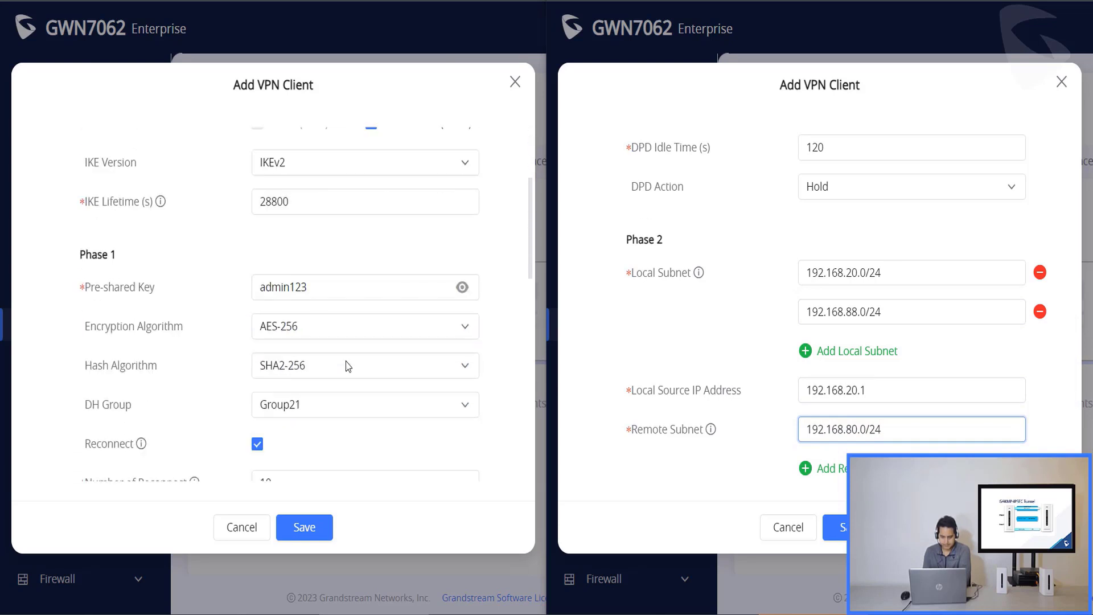
scroll(346, 364, down, 3)
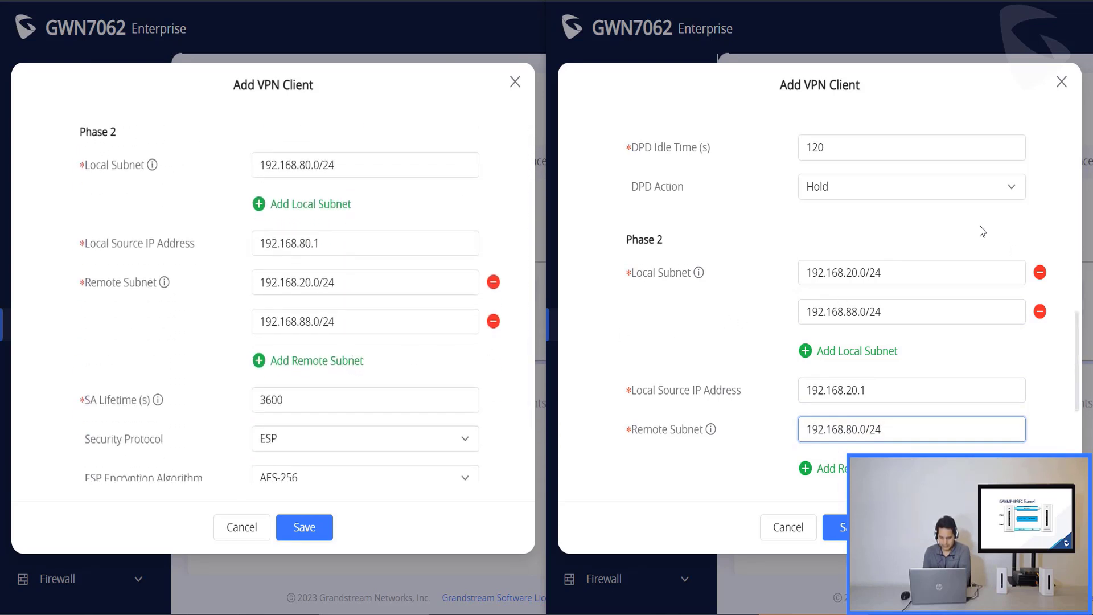
scroll(981, 229, down, 4)
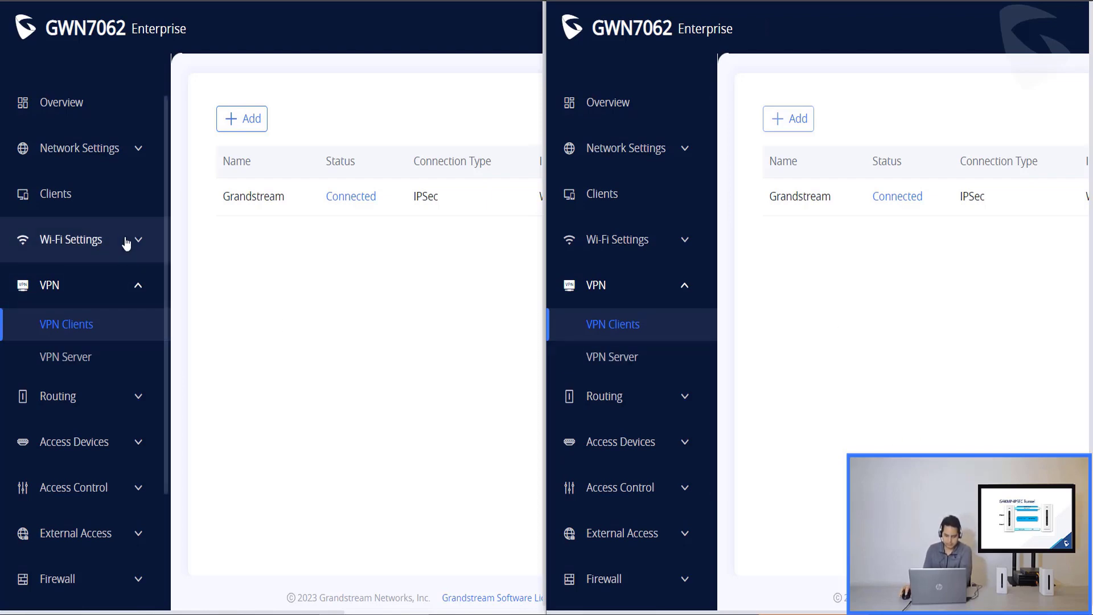
- Show the Clients list and run 'ping 192.168.80.232 -t' in Command Prompt
click(85, 194)
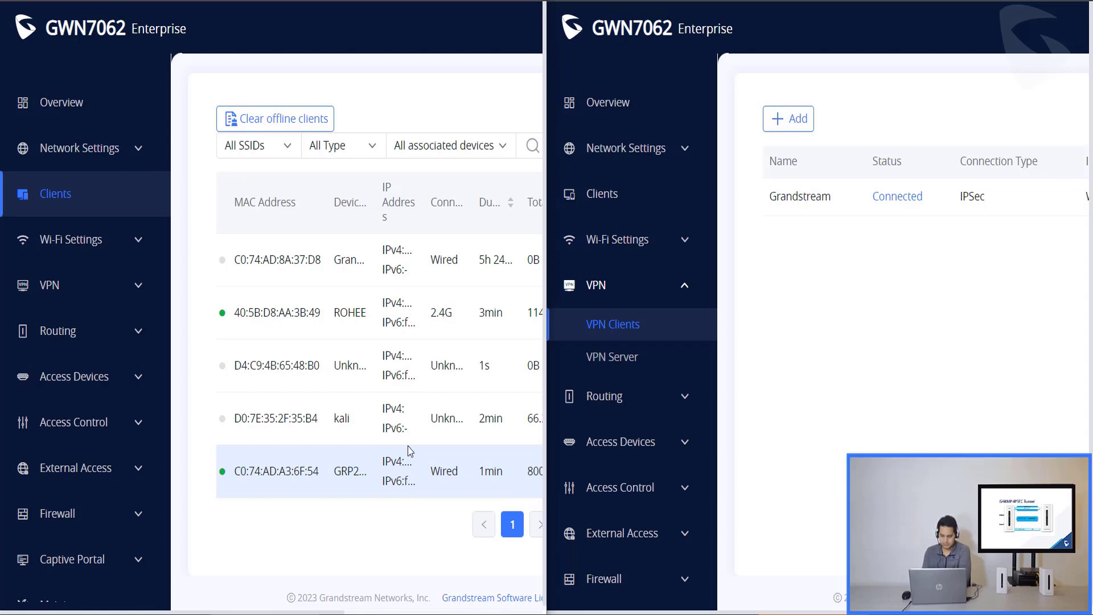
key(alt+Tab)
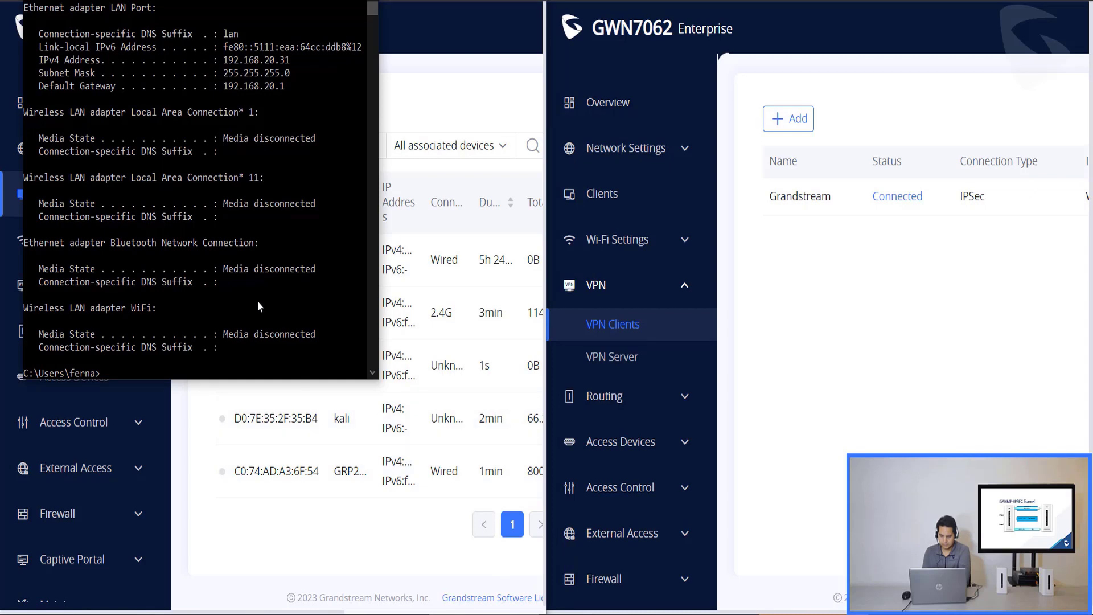
text(ping 192)
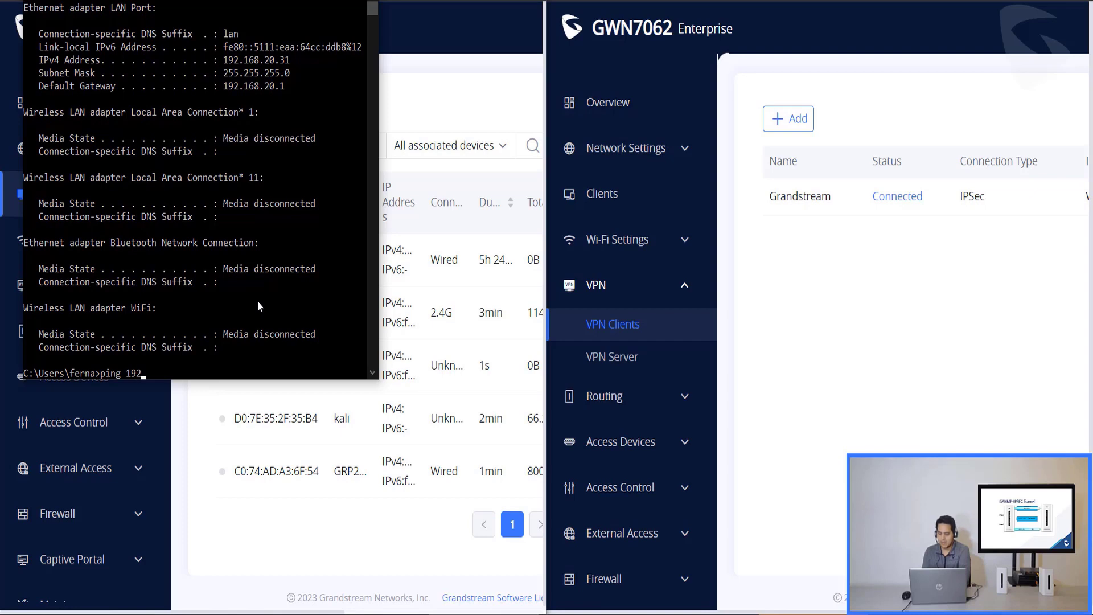
text(.168.8)
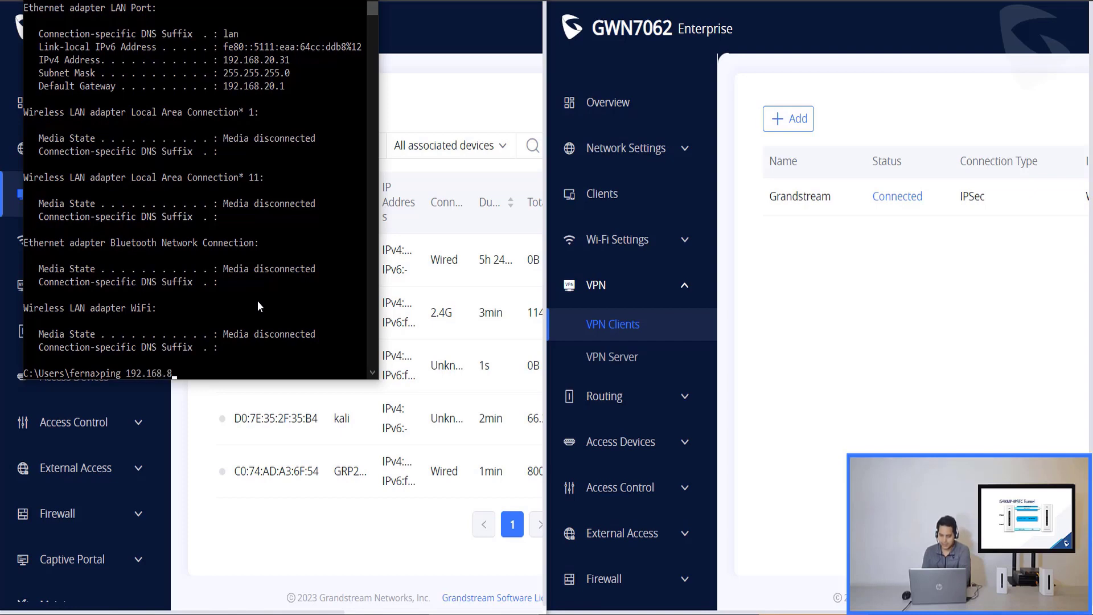
text(0.232)
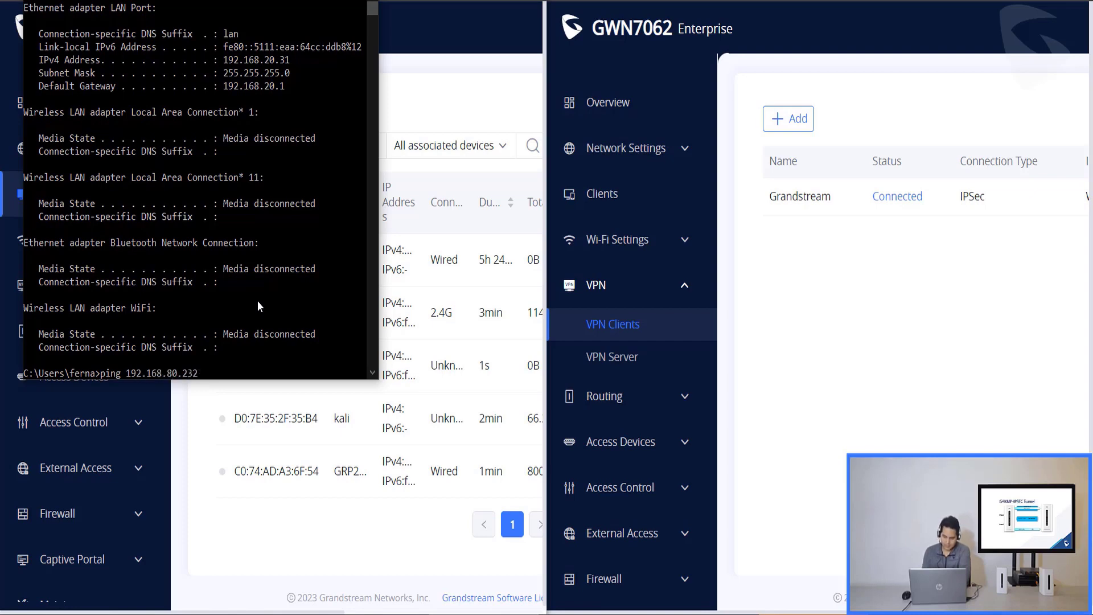
text( -t)
key(Return)
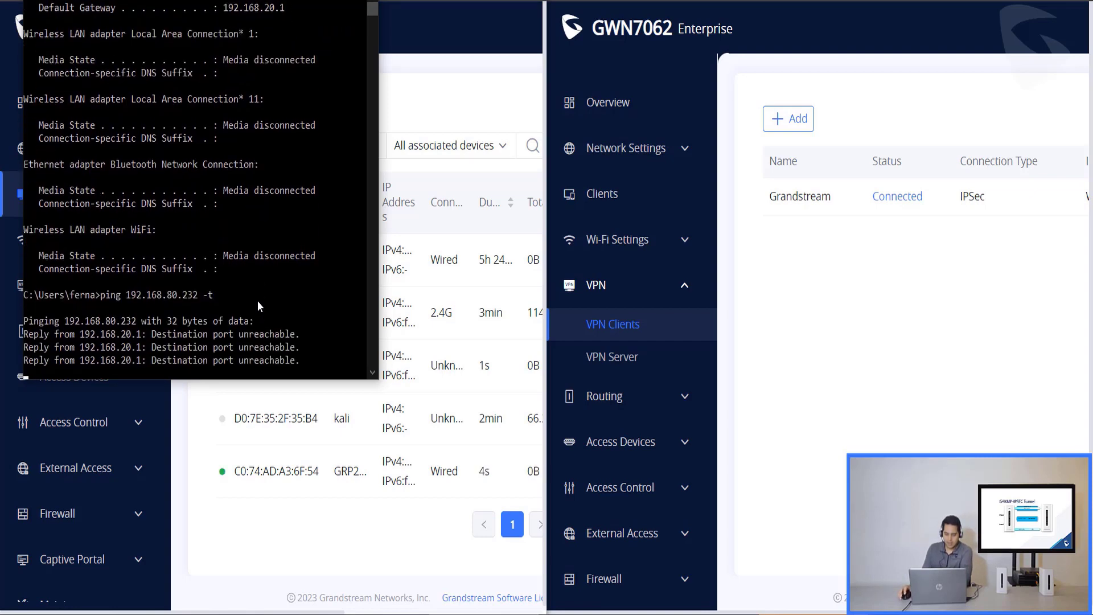
- Open the LAN settings and save VLAN 20 grandstream with Grandstream (VPN) as a destination
click(652, 153)
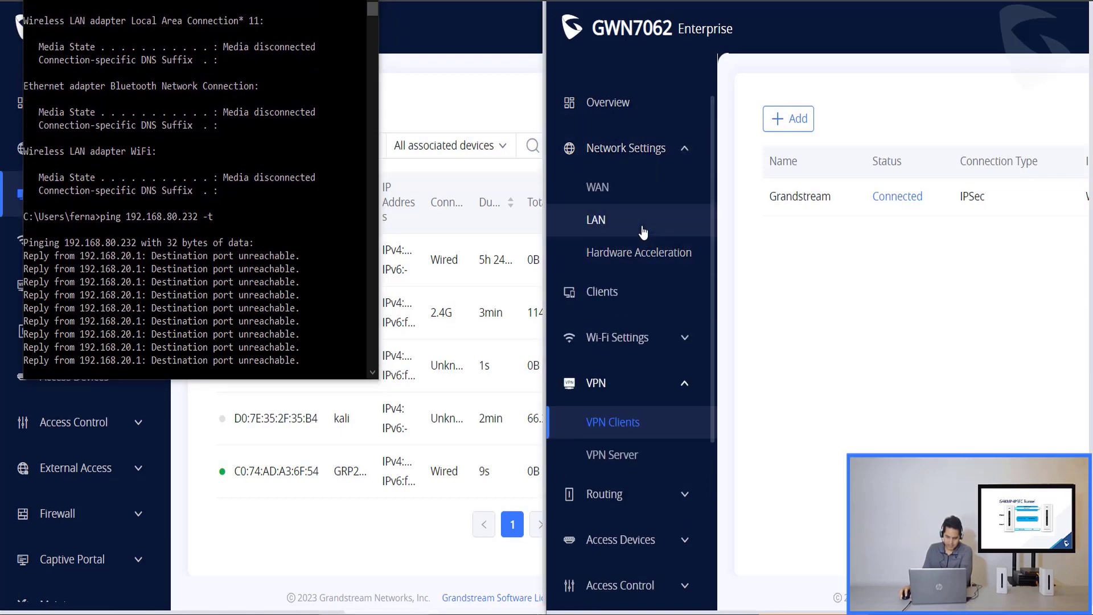
click(644, 230)
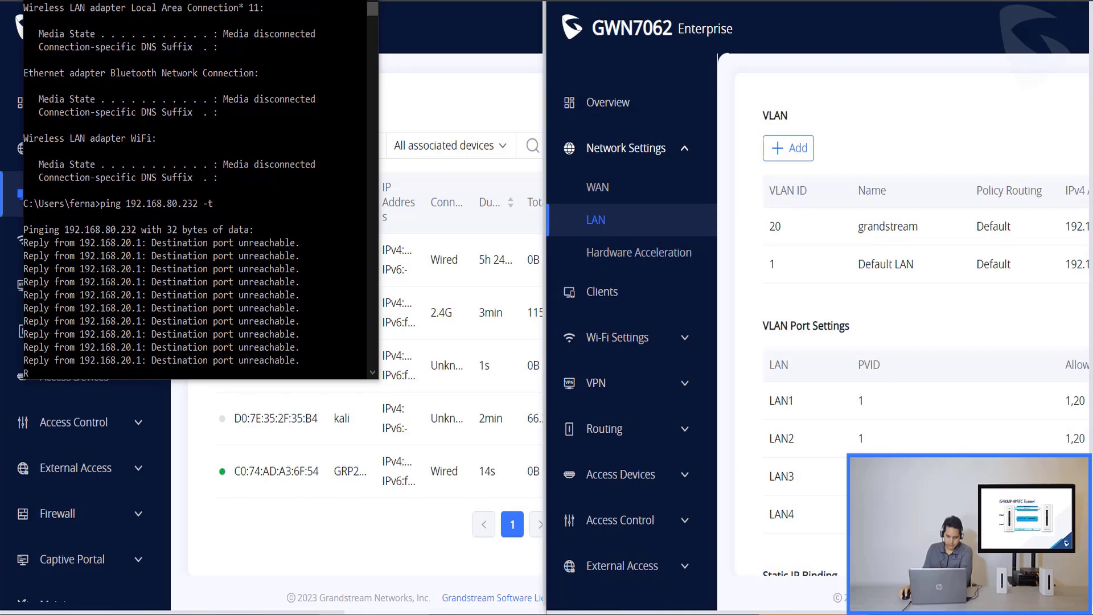
key(super+Up)
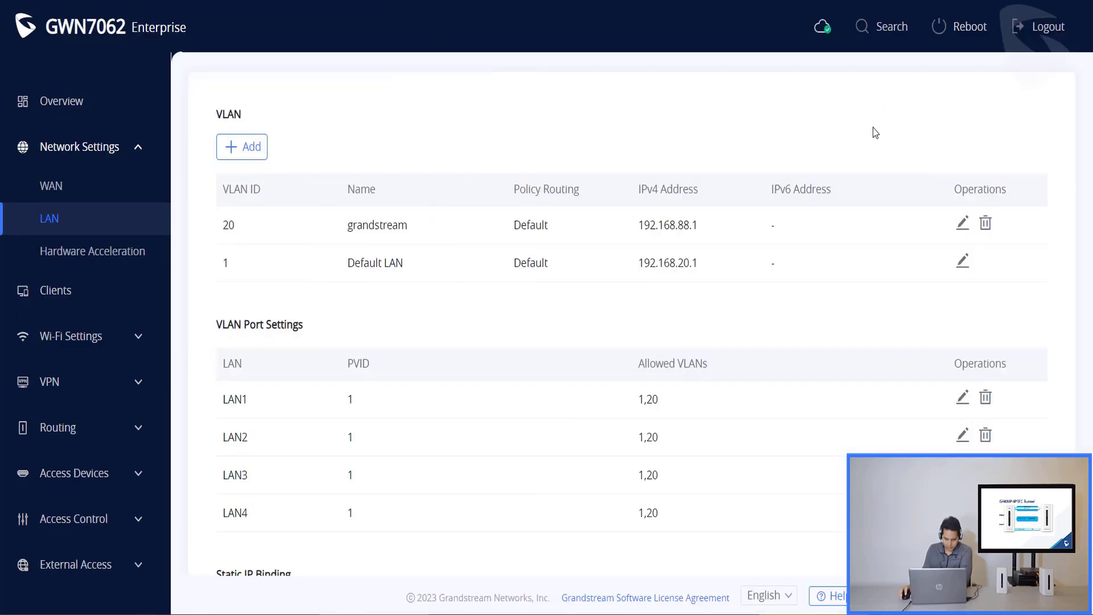
click(962, 225)
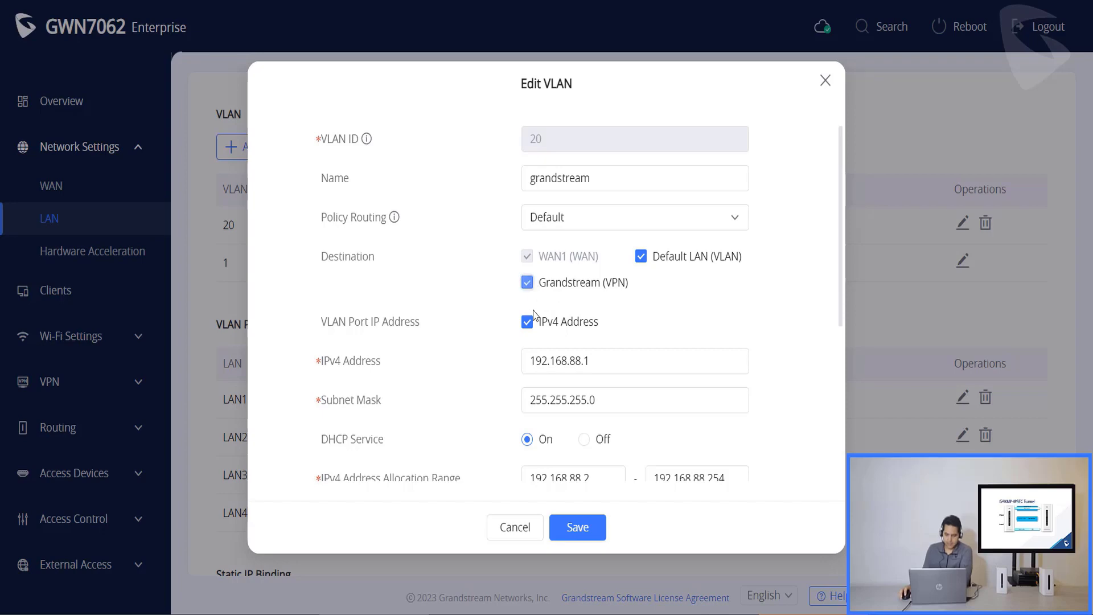
click(578, 528)
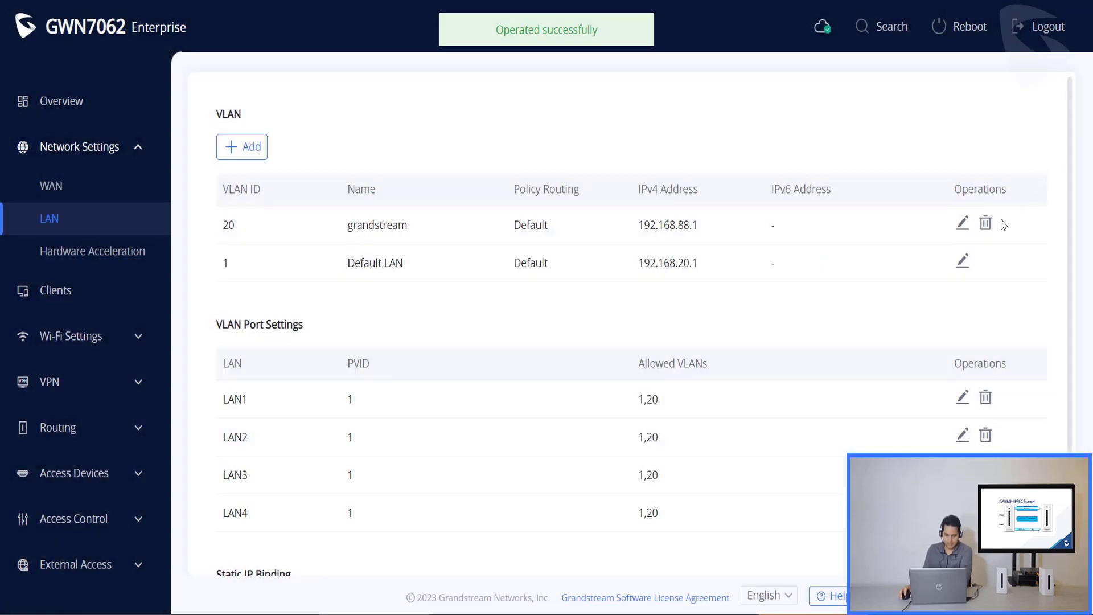
- Add Grandstream (VPN) as a destination for the Default LAN and save it
click(962, 263)
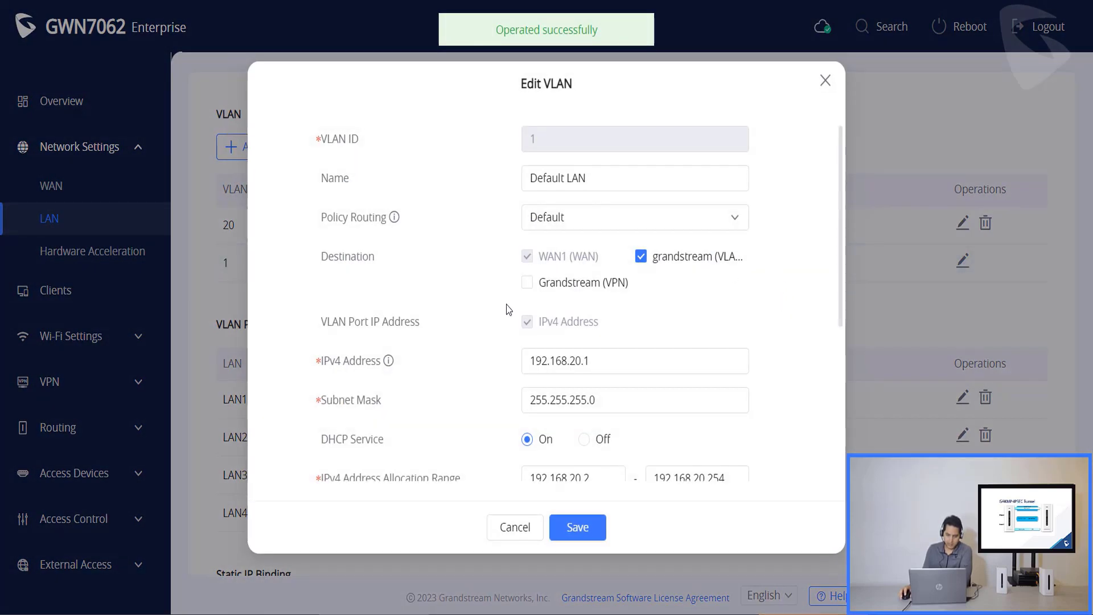
click(527, 282)
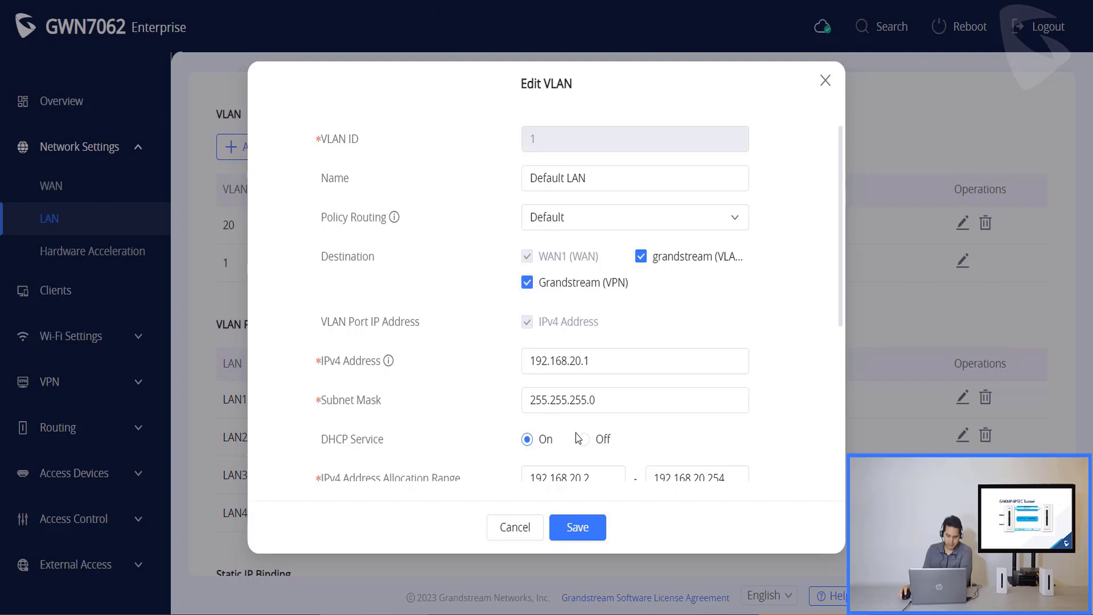
click(578, 527)
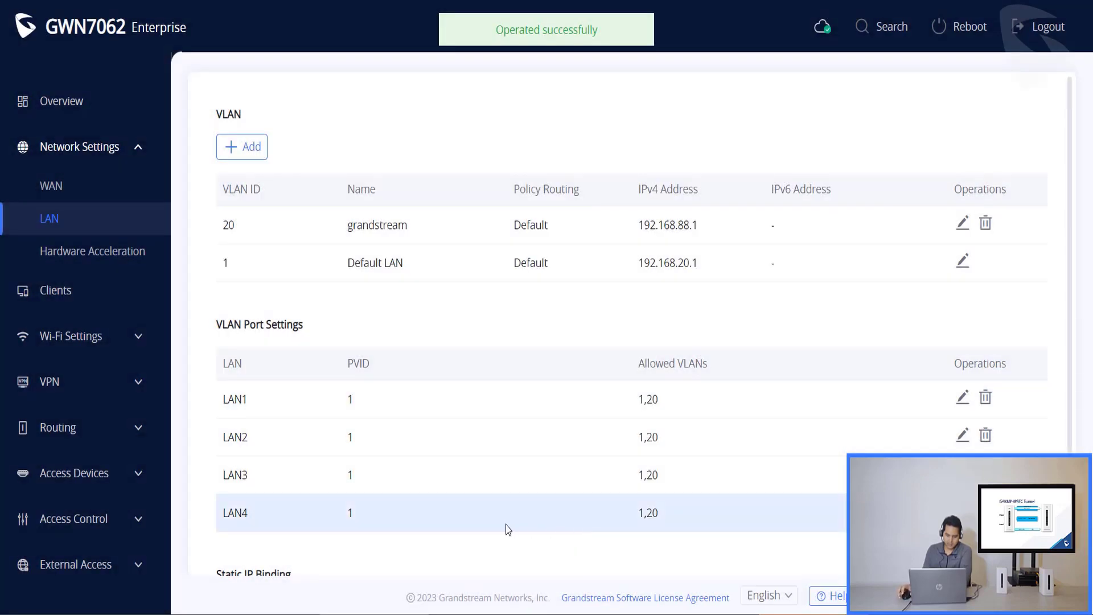
- On the 192.168.80.1 router, save VLAN 1 Default LAN with the Grandstream VPN destination, then check ping replies
click(55, 290)
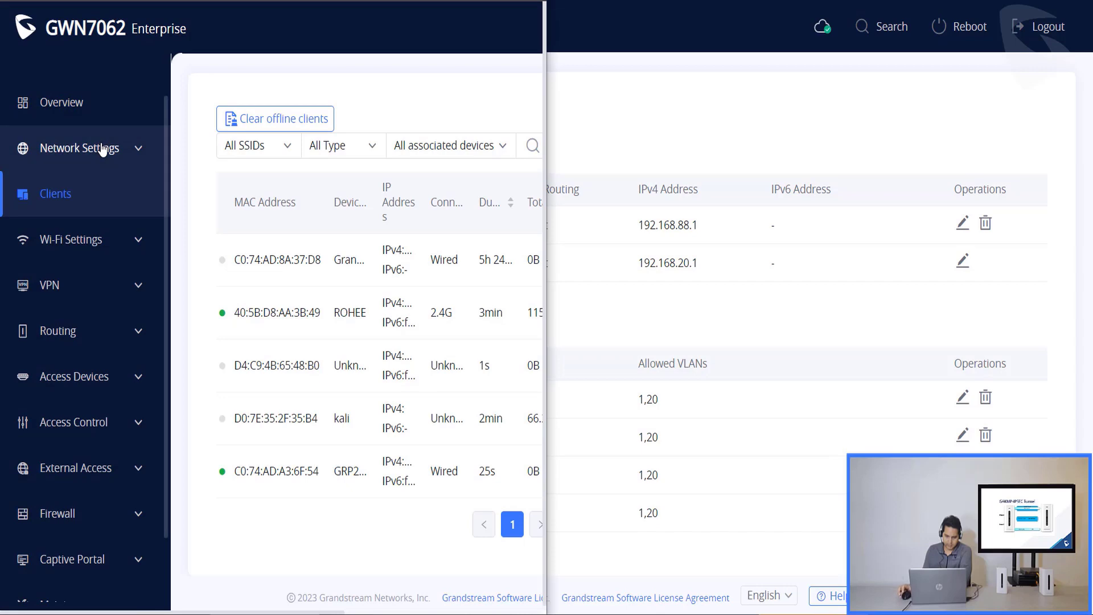
click(87, 222)
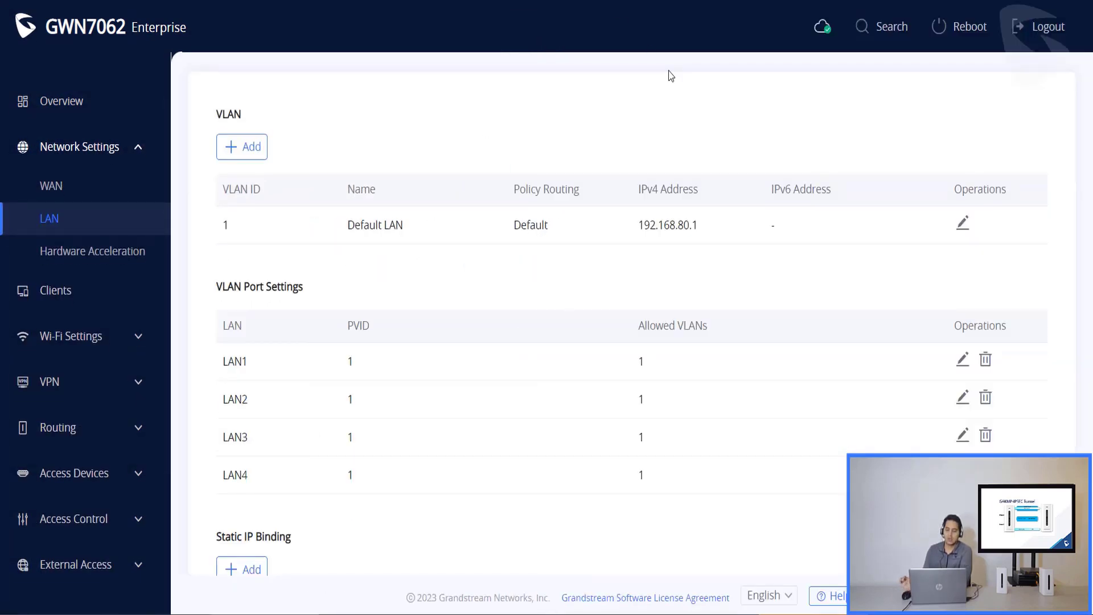
click(962, 223)
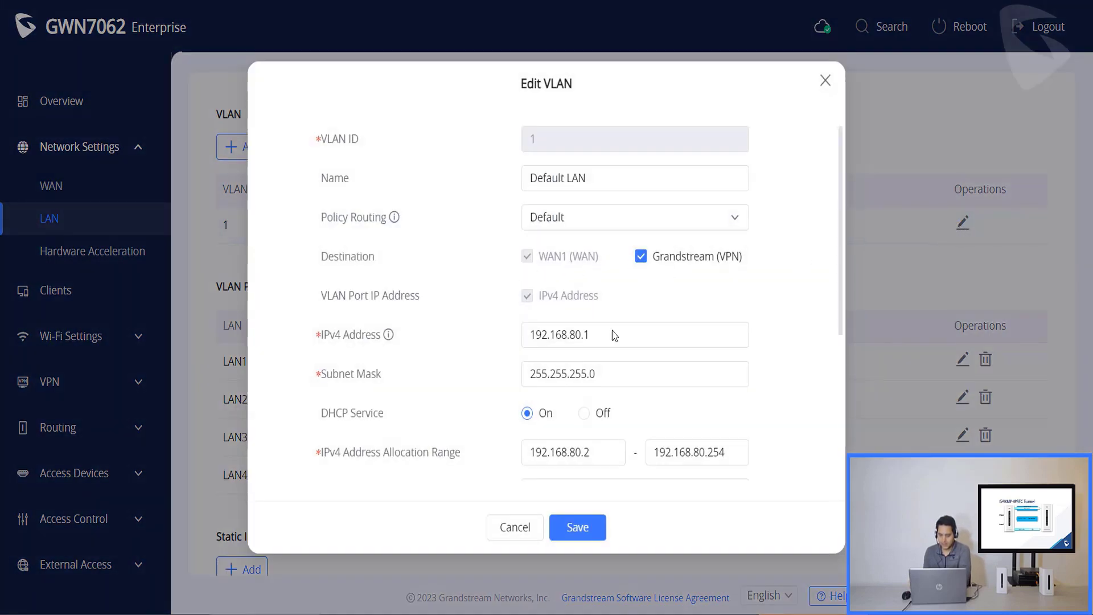
click(580, 528)
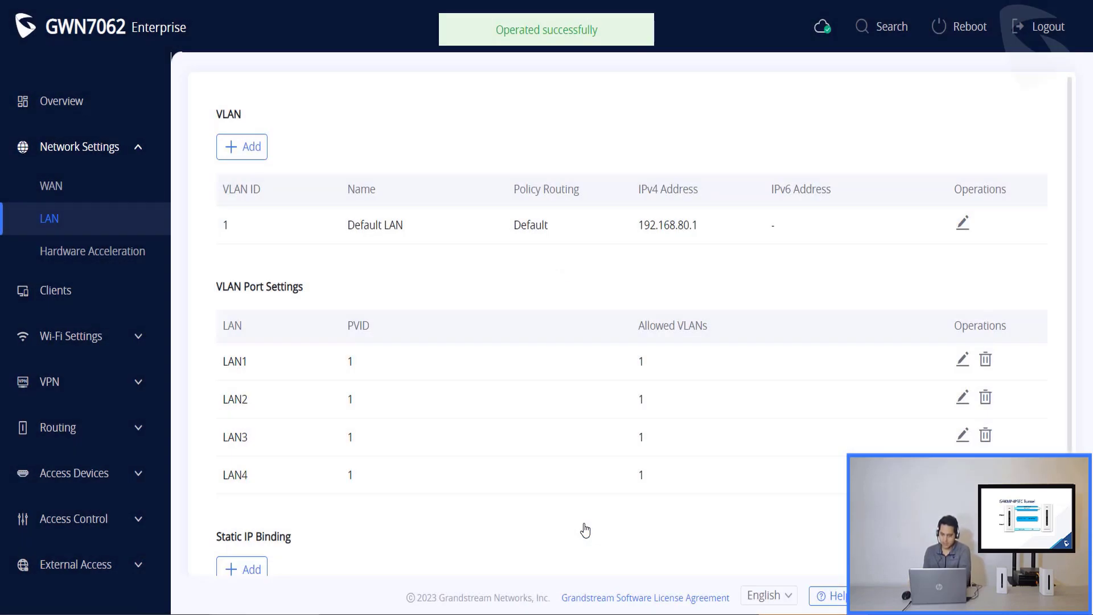
key(alt+Tab)
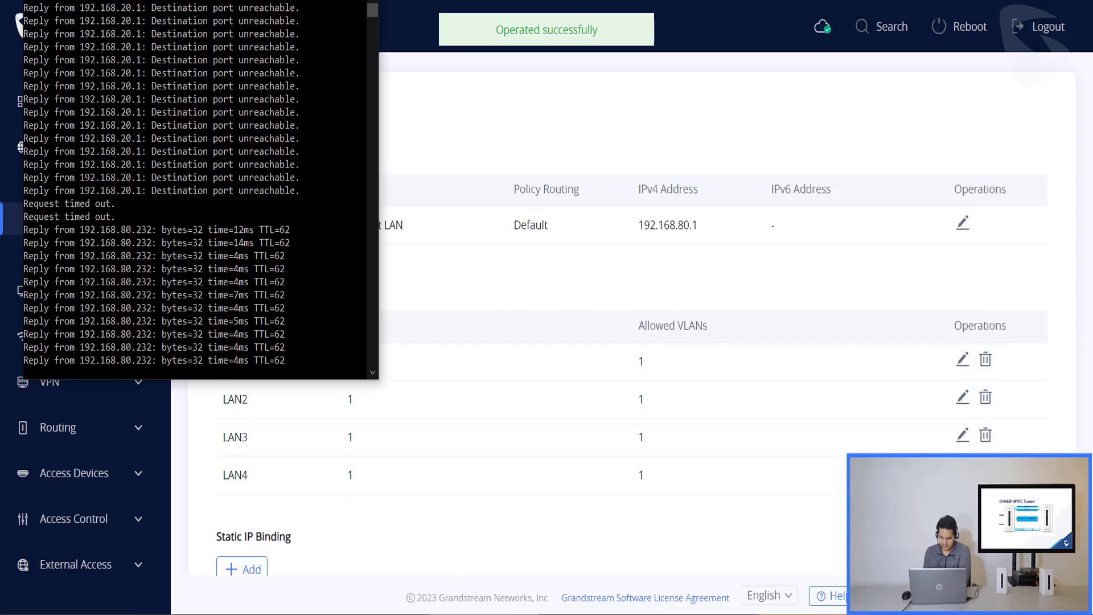